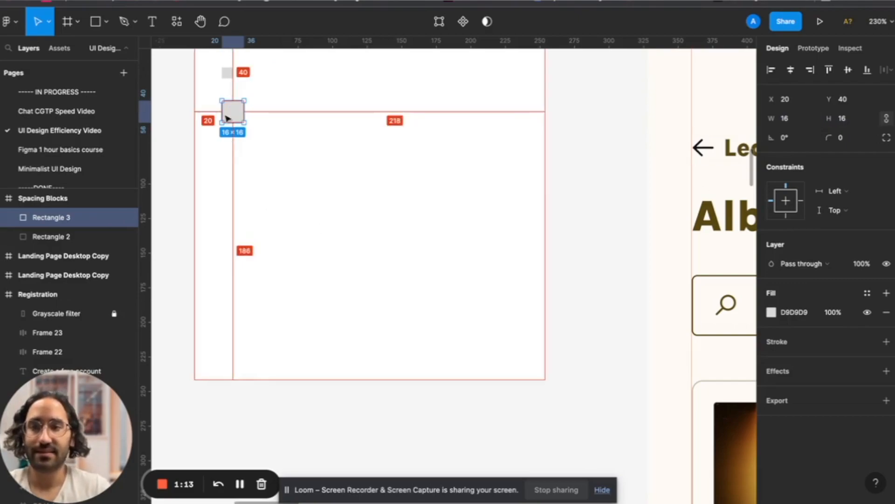
Step: Duplicate the 16 × 16 spacing block just below itself and resize the copy to 24 × 24
{"action": "left_click_drag", "start_coordinate": [233, 111], "coordinate": [233, 152]}
{"action": "left_click", "coordinate": [859, 113]}
{"action": "type", "text": "24"}
{"action": "key", "text": "Return"}
Step: Duplicate the 24 × 24 spacing block below itself and resize the copy to 32 × 32
{"action": "left_click_drag", "start_coordinate": [236, 157], "coordinate": [236, 222]}
{"action": "left_click", "coordinate": [800, 120]}
{"action": "type", "text": "32"}
{"action": "key", "text": "Return"}
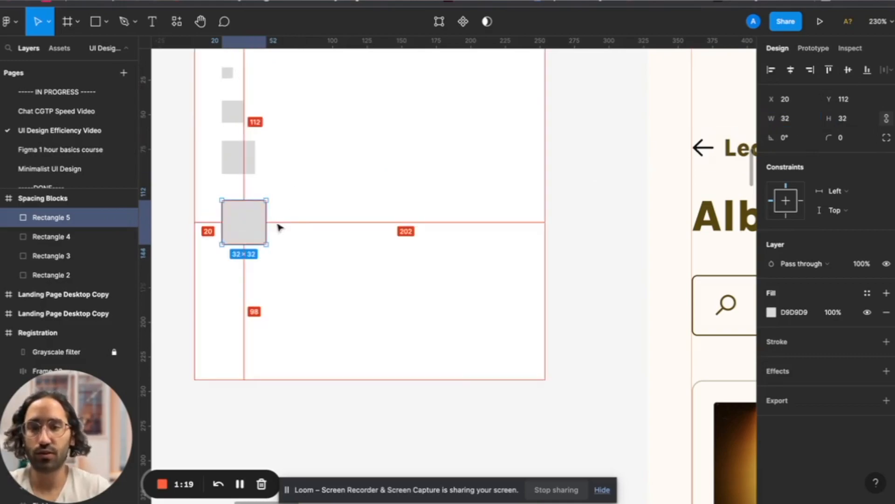
Step: Duplicate the 32 × 32 spacing block below itself and resize the copy to 48 × 48
{"action": "left_click_drag", "start_coordinate": [238, 236], "coordinate": [238, 291]}
{"action": "left_click", "coordinate": [791, 120]}
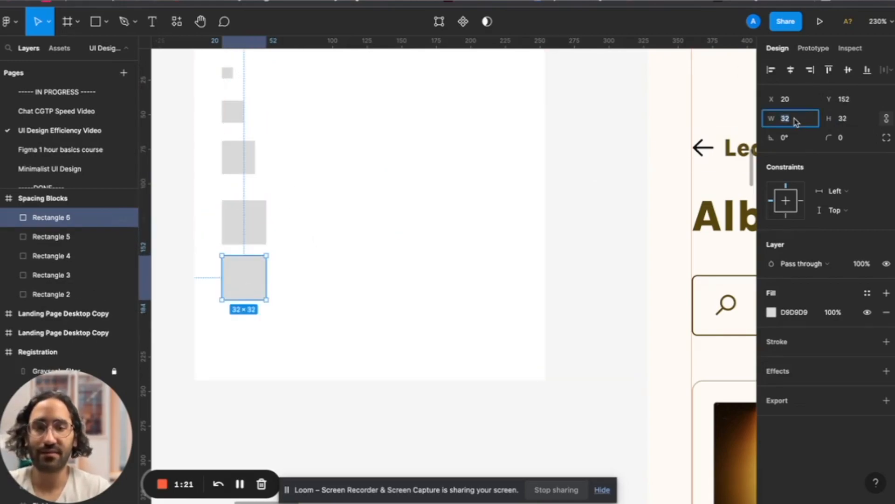
{"action": "type", "text": "48"}
{"action": "key", "text": "Return"}
{"action": "scroll", "coordinate": [417, 188], "scroll_direction": "down", "scroll_amount": 3}
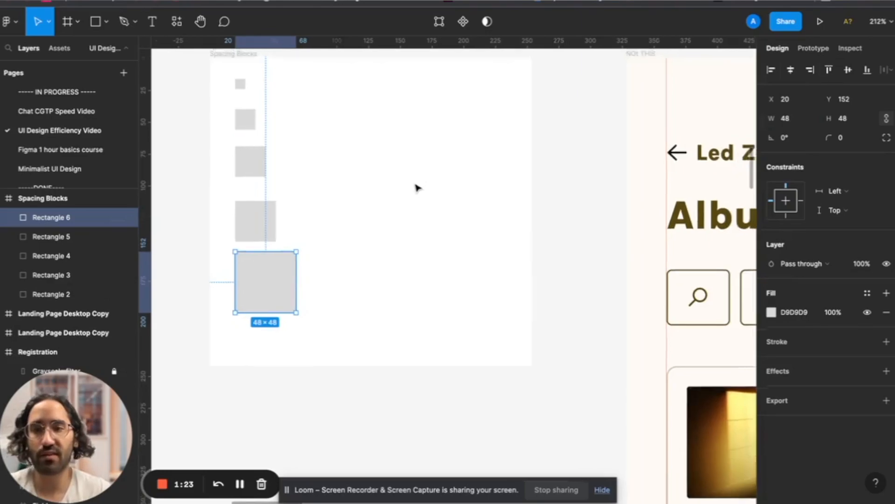
{"action": "left_click", "coordinate": [500, 156]}
{"action": "scroll", "coordinate": [501, 158], "scroll_direction": "down", "scroll_amount": 5}
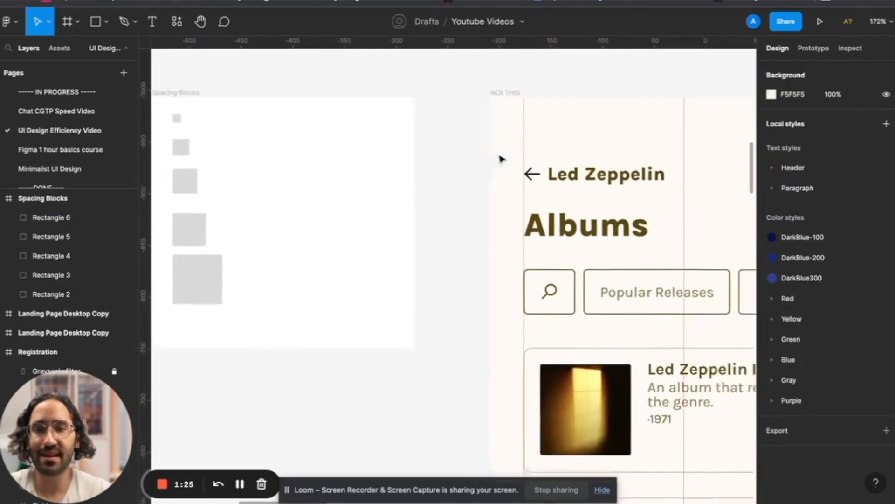
Step: Copy the 16 × 16 spacing block into the NOt THIS frame and place it between the top navigation and the Albums heading
{"action": "left_click", "coordinate": [277, 113]}
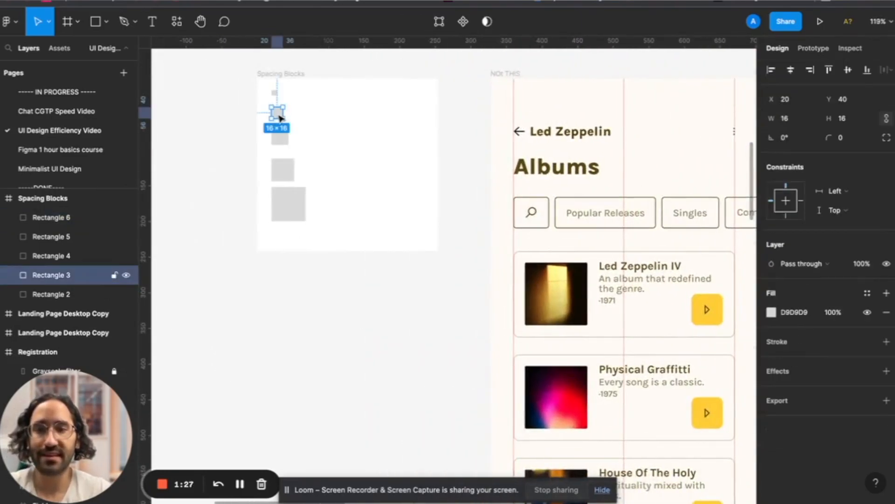
{"action": "left_click", "coordinate": [503, 73]}
{"action": "scroll", "coordinate": [595, 238], "scroll_direction": "up", "scroll_amount": 1}
{"action": "scroll", "coordinate": [595, 238], "scroll_direction": "up", "scroll_amount": 5}
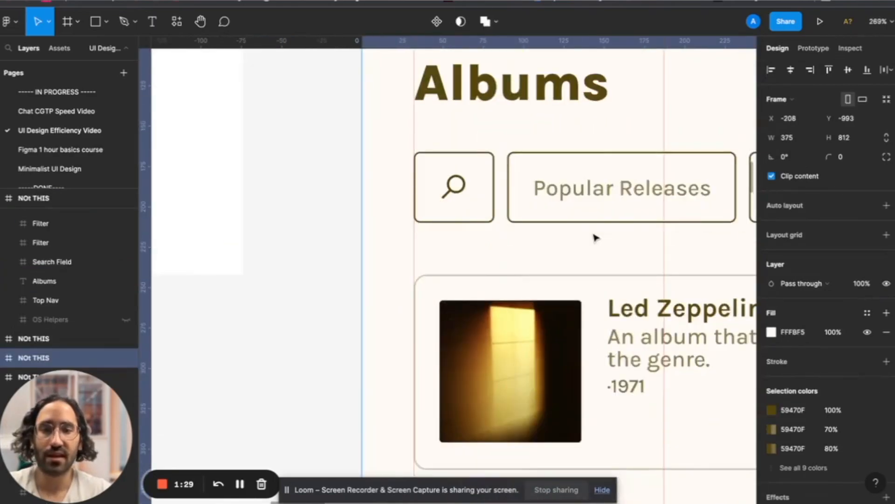
{"action": "key", "text": "super+v"}
{"action": "scroll", "coordinate": [486, 148], "scroll_direction": "down", "scroll_amount": 3}
{"action": "scroll", "coordinate": [486, 147], "scroll_direction": "down", "scroll_amount": 2}
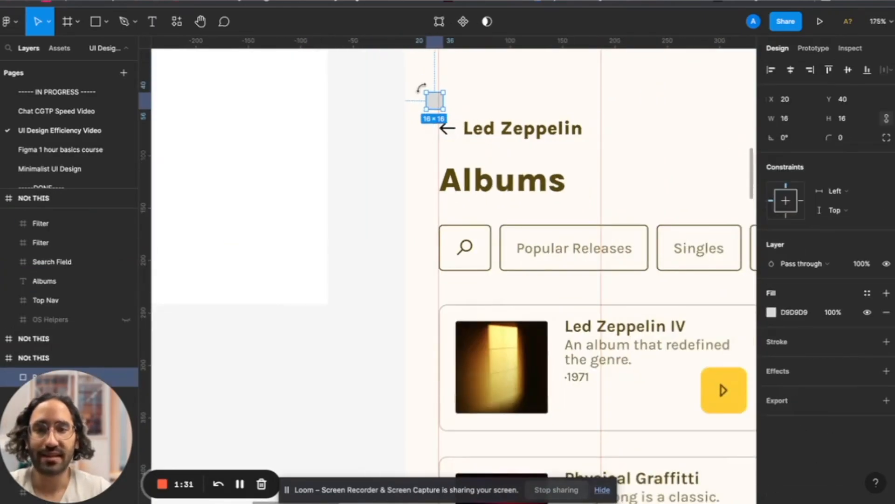
{"action": "left_click_drag", "start_coordinate": [434, 103], "coordinate": [426, 150]}
Step: Copy the 32 × 32 spacing block into the NOt THIS frame and align it directly above the search field at X 32, Y 134
{"action": "scroll", "coordinate": [427, 152], "scroll_direction": "left", "scroll_amount": 3}
{"action": "scroll", "coordinate": [426, 152], "scroll_direction": "left", "scroll_amount": 3}
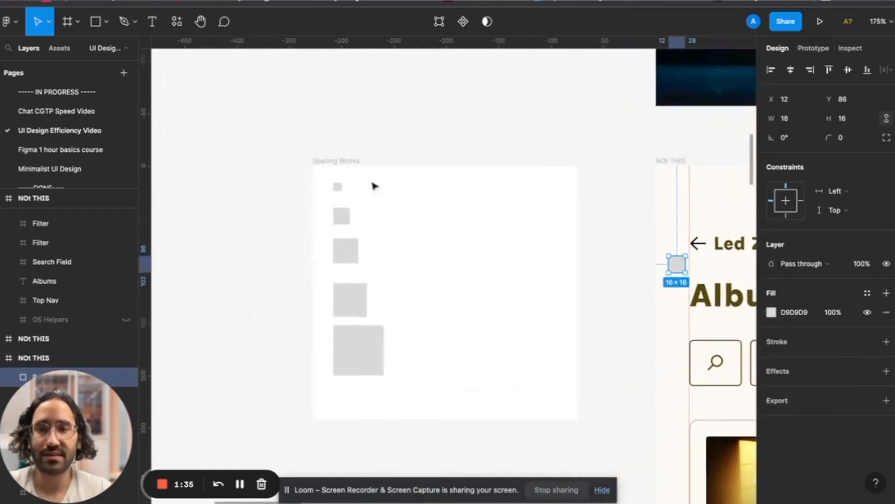
{"action": "left_click", "coordinate": [348, 254]}
{"action": "left_click", "coordinate": [362, 313]}
{"action": "key", "text": "super+c"}
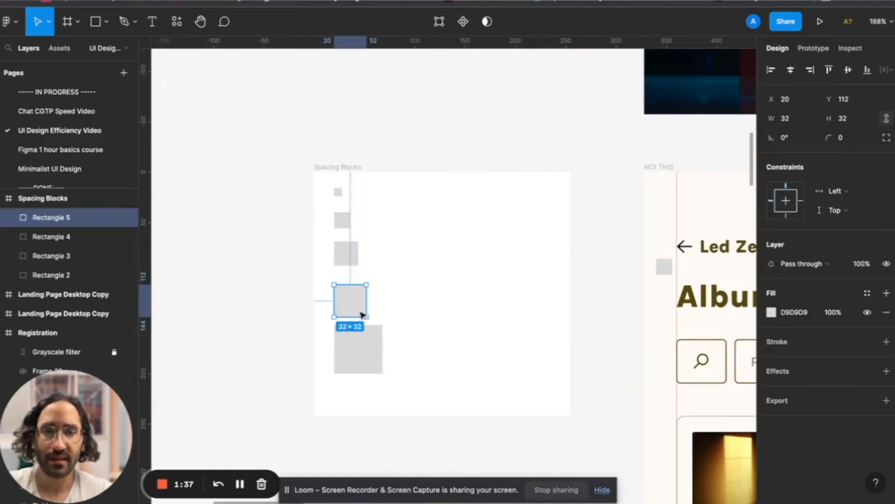
{"action": "left_click", "coordinate": [671, 163]}
{"action": "scroll", "coordinate": [668, 168], "scroll_direction": "right", "scroll_amount": 3}
{"action": "key", "text": "super+v"}
{"action": "scroll", "coordinate": [590, 189], "scroll_direction": "up", "scroll_amount": 3}
{"action": "left_click_drag", "start_coordinate": [507, 257], "coordinate": [528, 306]}
{"action": "scroll", "coordinate": [524, 304], "scroll_direction": "up", "scroll_amount": 5}
{"action": "scroll", "coordinate": [528, 306], "scroll_direction": "down", "scroll_amount": 5}
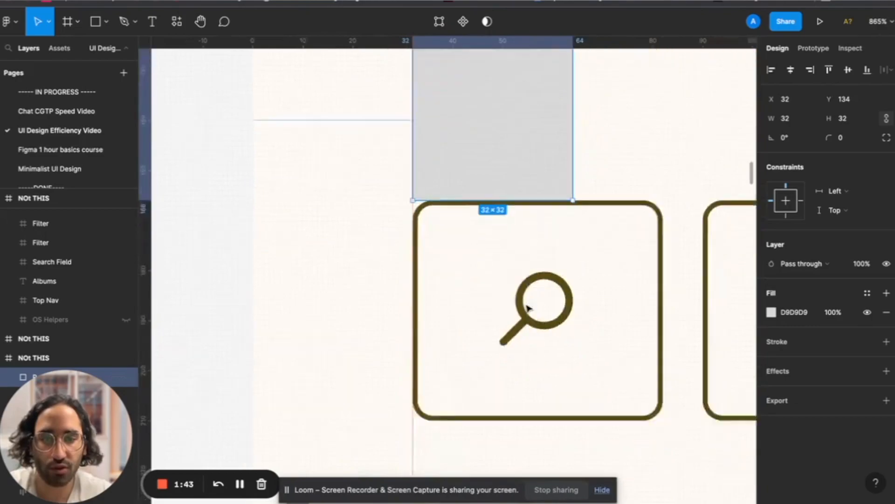
Step: Move the 32 × 32 block between the search field and the first album card, at X 32, Y 210
{"action": "scroll", "coordinate": [444, 215], "scroll_direction": "down", "scroll_amount": 3}
{"action": "left_click_drag", "start_coordinate": [442, 216], "coordinate": [443, 339]}
{"action": "scroll", "coordinate": [443, 340], "scroll_direction": "up", "scroll_amount": 4}
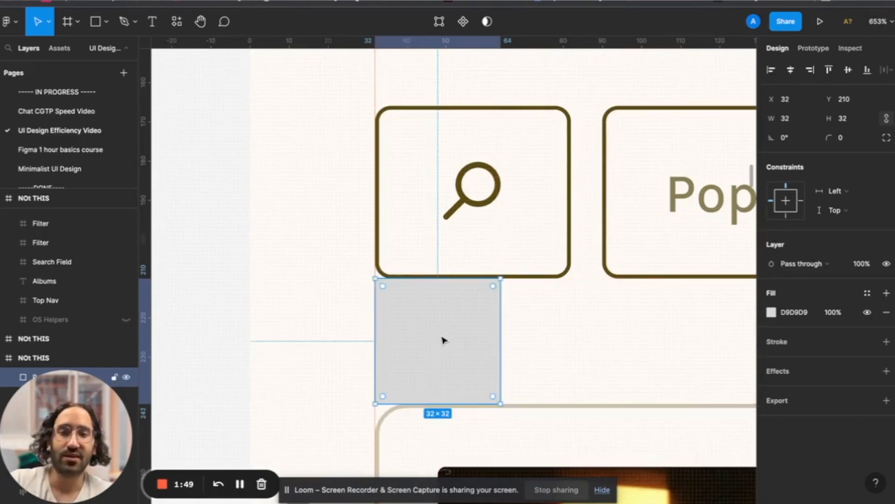
Step: Delete both the 16 × 16 and 32 × 32 spacing blocks from the NOt THIS frame
{"action": "scroll", "coordinate": [443, 339], "scroll_direction": "down", "scroll_amount": 4}
{"action": "left_click", "coordinate": [391, 113], "text": "shift"}
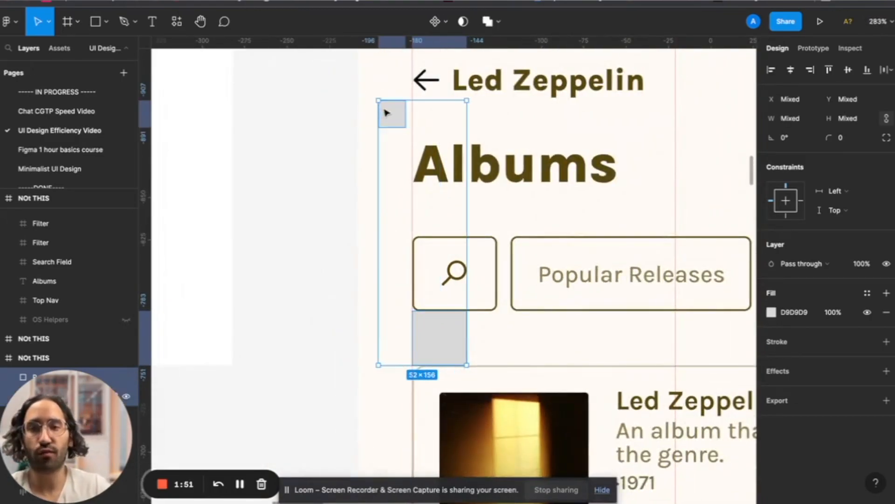
{"action": "key", "text": "Delete"}
{"action": "scroll", "coordinate": [378, 132], "scroll_direction": "down", "scroll_amount": 5}
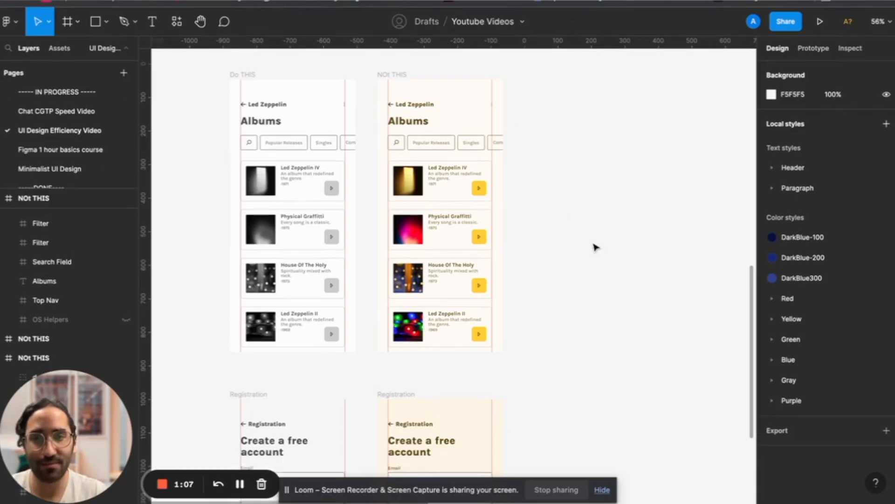
Step: Delete the three lower album cards in the NOt THIS frame, keeping only the Led Zeppelin IV card
{"action": "scroll", "coordinate": [596, 247], "scroll_direction": "right", "scroll_amount": 3}
{"action": "scroll", "coordinate": [596, 246], "scroll_direction": "down", "scroll_amount": 5}
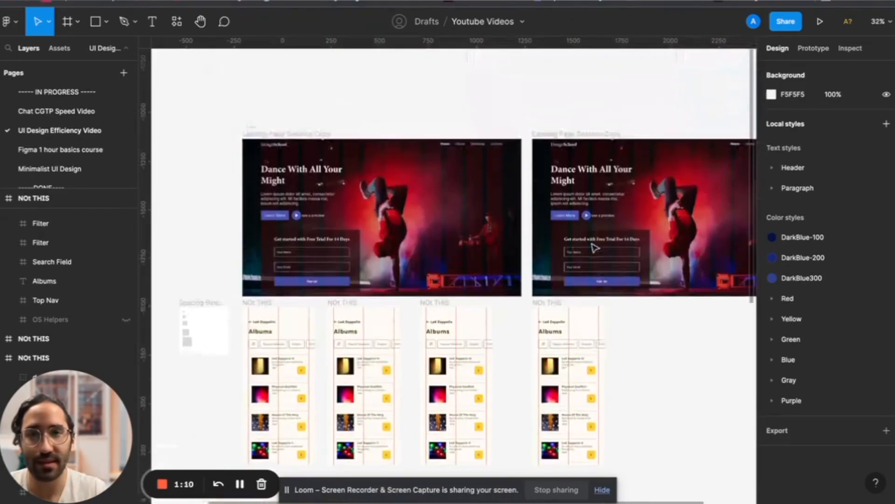
{"action": "scroll", "coordinate": [544, 121], "scroll_direction": "down", "scroll_amount": 3}
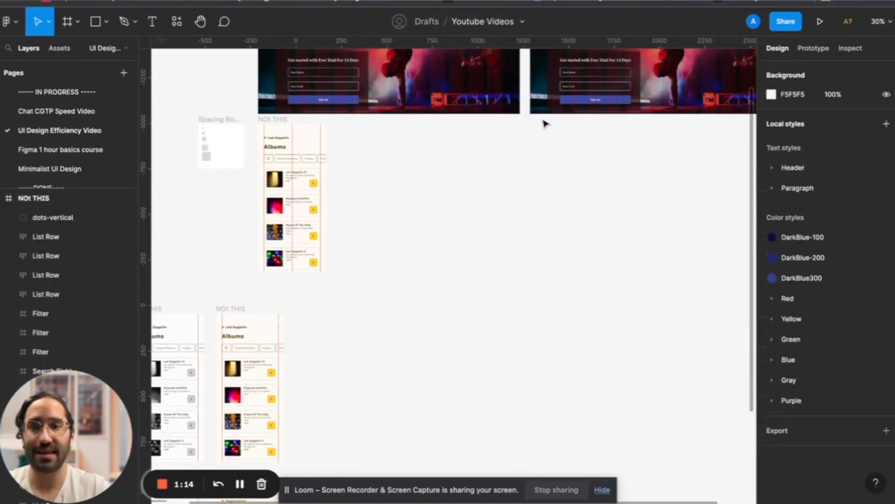
{"action": "scroll", "coordinate": [321, 165], "scroll_direction": "up", "scroll_amount": 5}
{"action": "scroll", "coordinate": [324, 168], "scroll_direction": "left", "scroll_amount": 2}
{"action": "scroll", "coordinate": [323, 168], "scroll_direction": "up", "scroll_amount": 5}
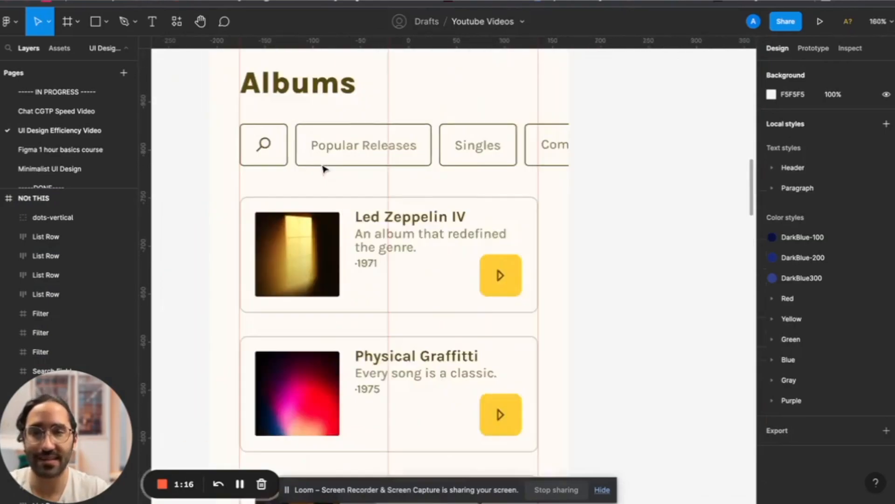
{"action": "scroll", "coordinate": [324, 168], "scroll_direction": "down", "scroll_amount": 4}
{"action": "left_click", "coordinate": [343, 270]}
{"action": "left_click", "coordinate": [332, 347], "text": "shift"}
{"action": "left_click", "coordinate": [317, 422], "text": "shift"}
{"action": "key", "text": "Delete"}
{"action": "scroll", "coordinate": [320, 250], "scroll_direction": "up", "scroll_amount": 4}
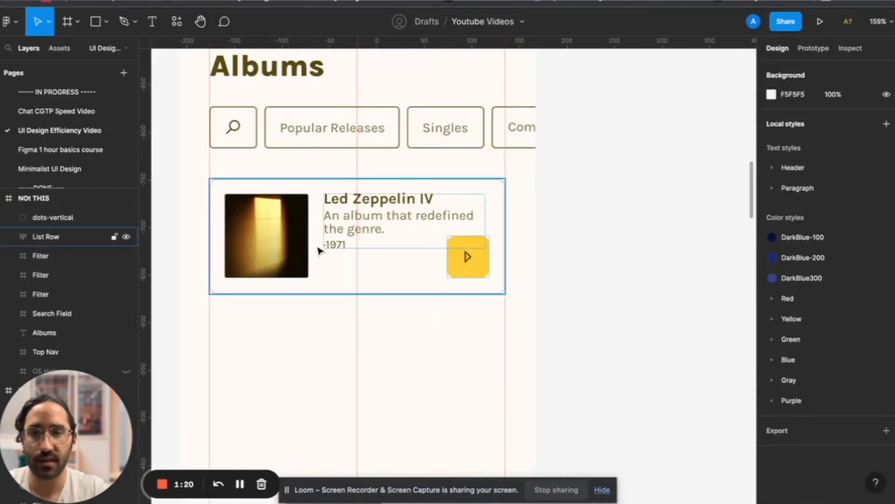
Step: Draw a frame of about 311 × 26 below the Led Zeppelin IV card, spanning the outer column guides
{"action": "left_click", "coordinate": [320, 250]}
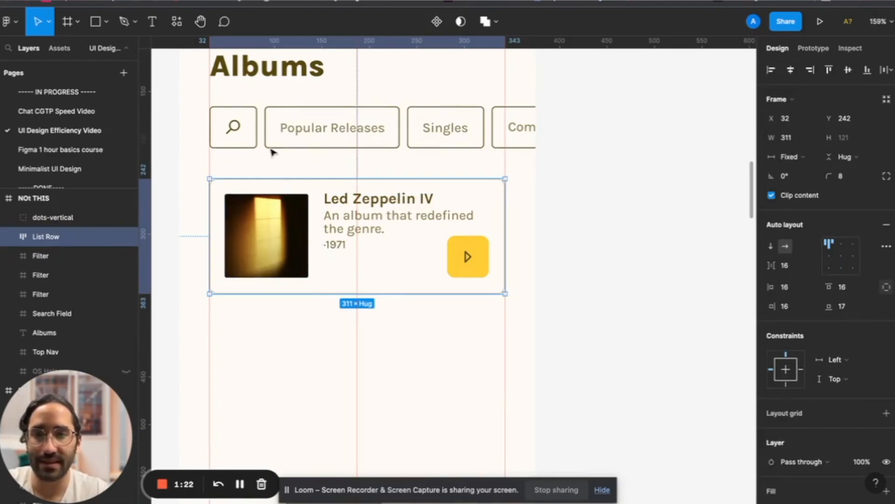
{"action": "left_click", "coordinate": [279, 131]}
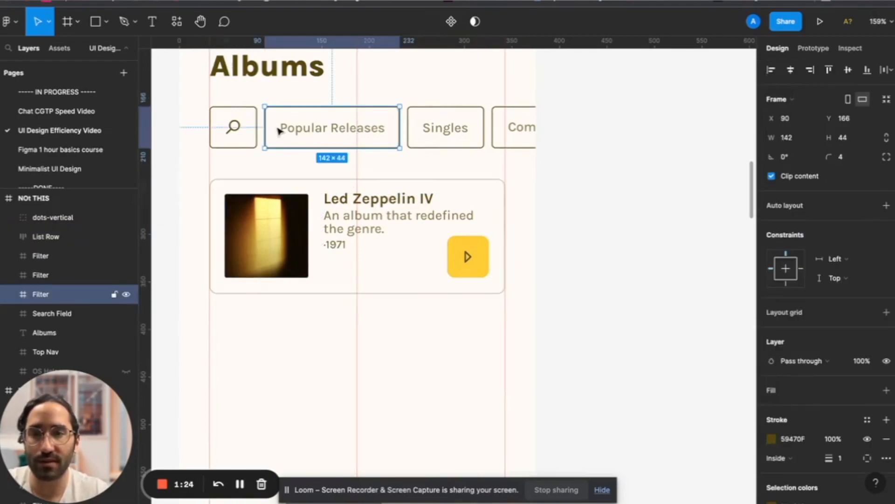
{"action": "scroll", "coordinate": [279, 131], "scroll_direction": "down", "scroll_amount": 2}
{"action": "scroll", "coordinate": [279, 131], "scroll_direction": "left", "scroll_amount": 2}
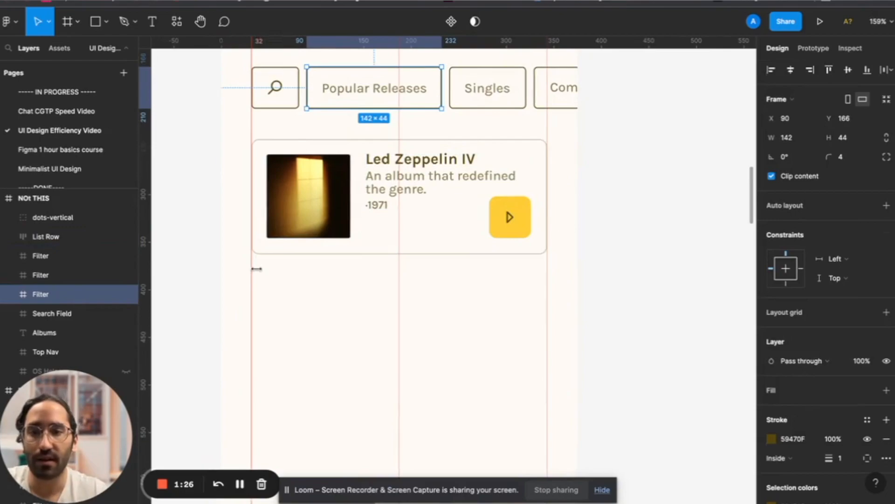
{"action": "scroll", "coordinate": [256, 269], "scroll_direction": "up", "scroll_amount": 1}
{"action": "scroll", "coordinate": [257, 268], "scroll_direction": "right", "scroll_amount": 1}
{"action": "key", "text": "f"}
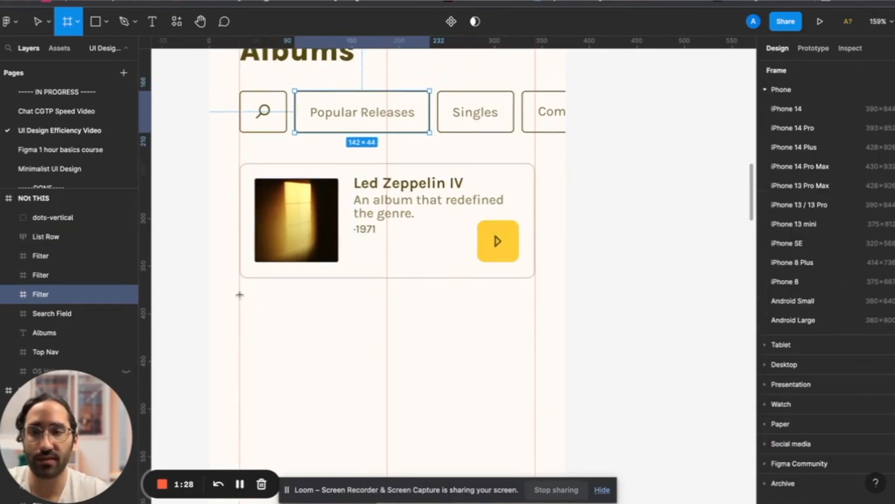
{"action": "mouse_move", "coordinate": [239, 294]}
{"action": "left_mouse_down"}
{"action": "mouse_move", "coordinate": [380, 350]}
{"action": "mouse_move", "coordinate": [426, 314]}
{"action": "mouse_move", "coordinate": [533, 310]}
{"action": "left_mouse_up"}
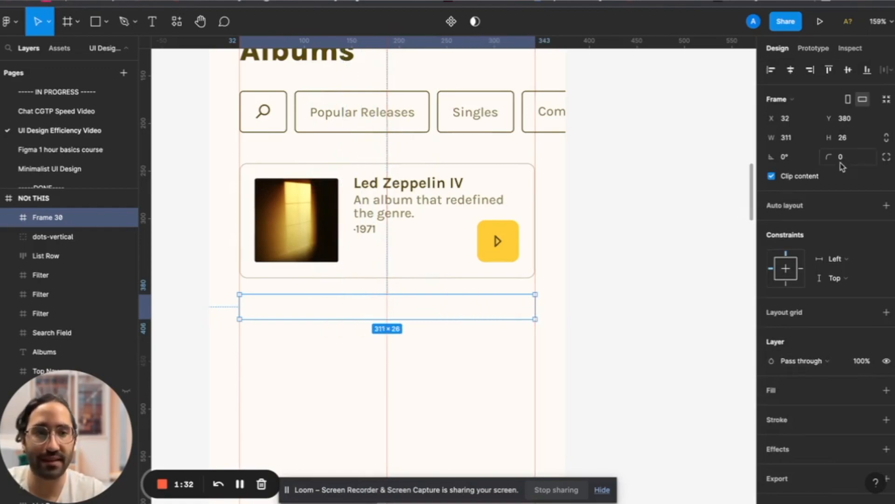
Step: Set the new frame's height to 44
{"action": "left_click", "coordinate": [852, 138]}
{"action": "type", "text": "44"}
{"action": "key", "text": "Return"}
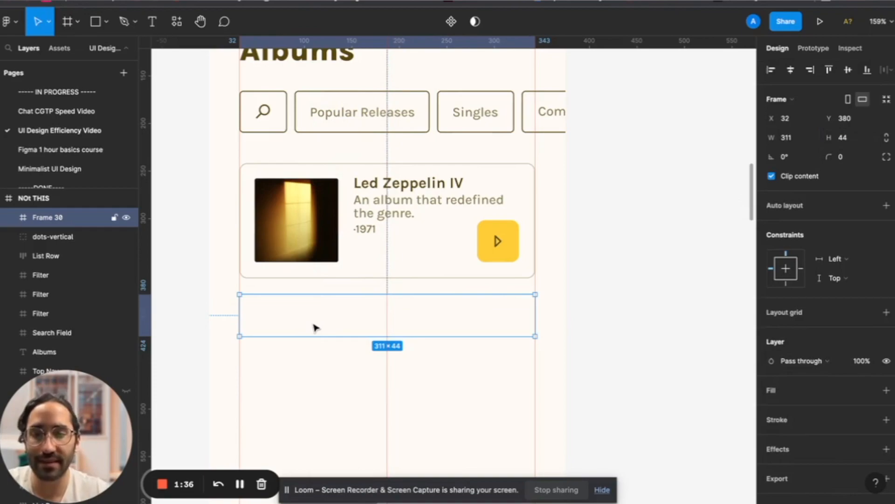
Step: Set the height of the frame below the album card to 48
{"action": "left_click", "coordinate": [864, 135]}
{"action": "type", "text": "48"}
{"action": "key", "text": "Return"}
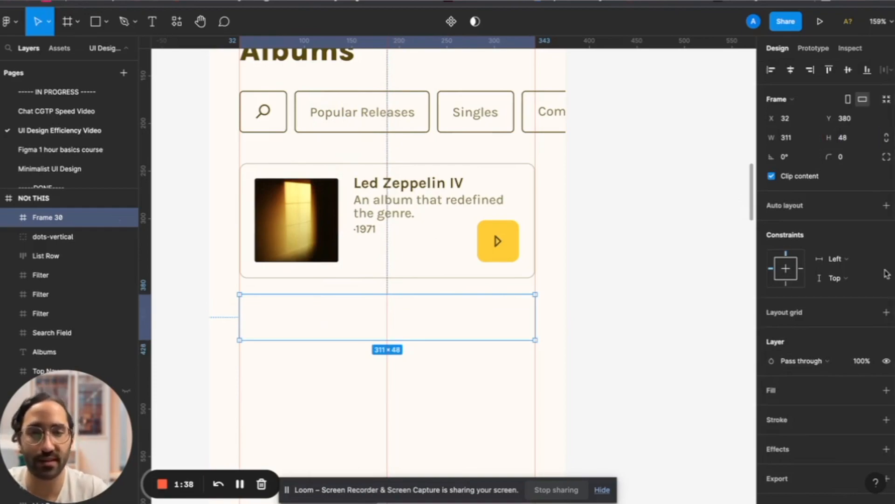
Step: Add a fill to the new frame, sampled from the screen background as FFFBF5, and swap it to a stroke
{"action": "left_click", "coordinate": [887, 390]}
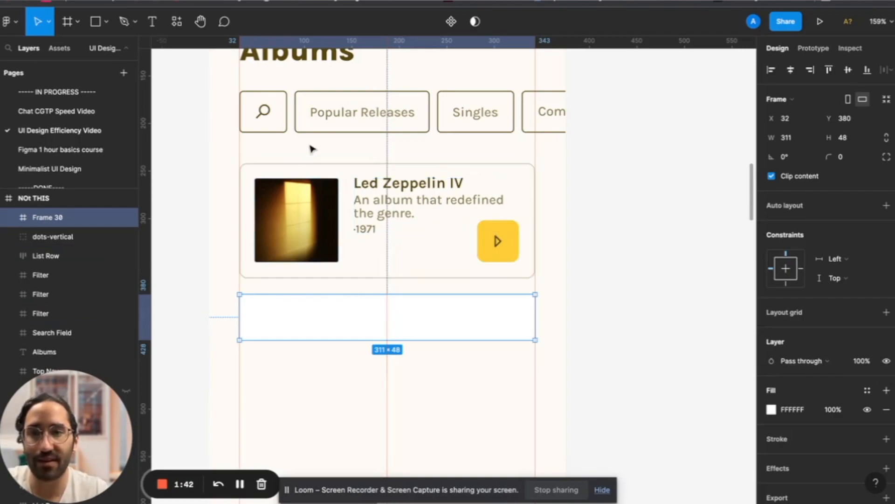
{"action": "scroll", "coordinate": [268, 360], "scroll_direction": "up", "scroll_amount": 5}
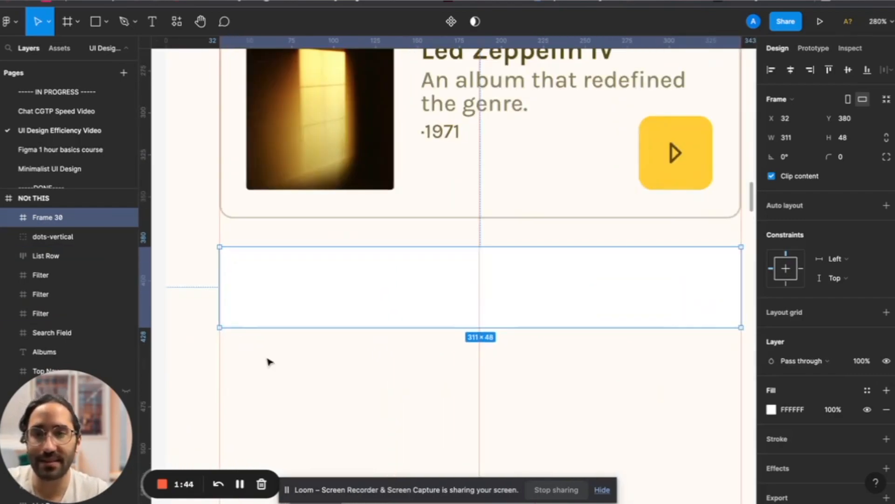
{"action": "key", "text": "i"}
{"action": "left_click", "coordinate": [198, 255]}
{"action": "key", "text": "shift+x"}
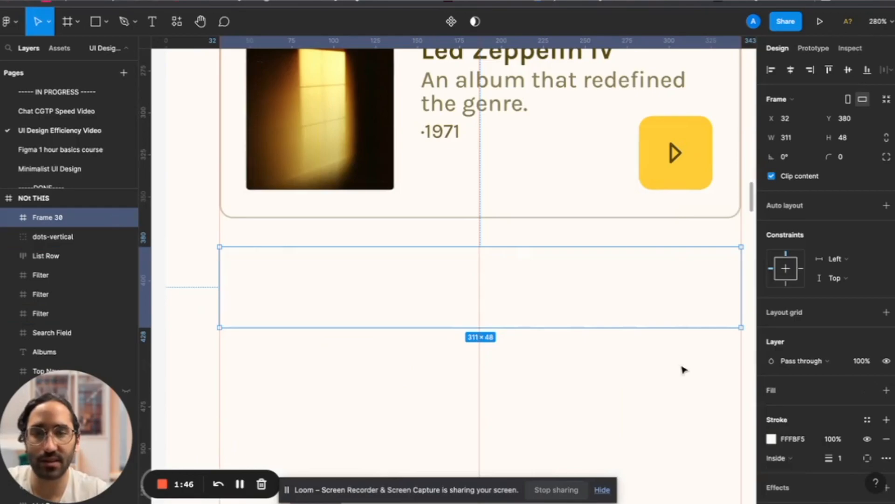
Step: Recolour the new frame's stroke to CDC5B0 by sampling the border of the Led Zeppelin IV card
{"action": "scroll", "coordinate": [602, 358], "scroll_direction": "up", "scroll_amount": 2}
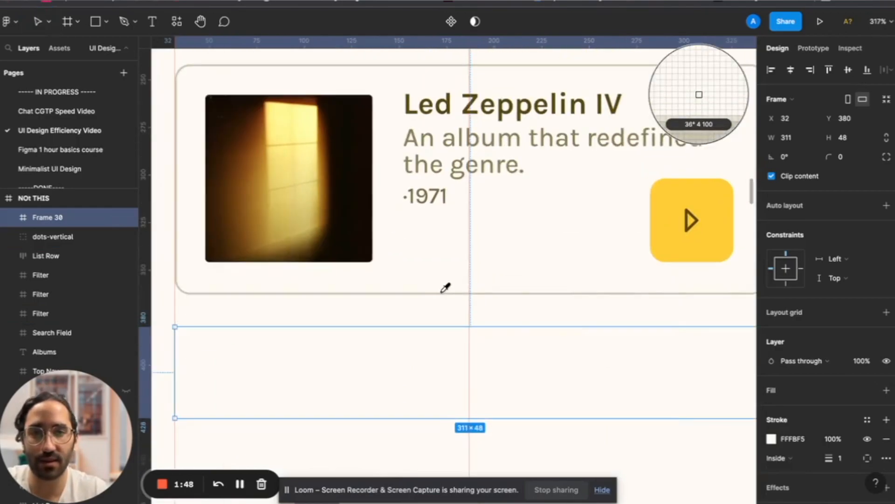
{"action": "left_click", "coordinate": [448, 288]}
{"action": "scroll", "coordinate": [213, 310], "scroll_direction": "down", "scroll_amount": 3}
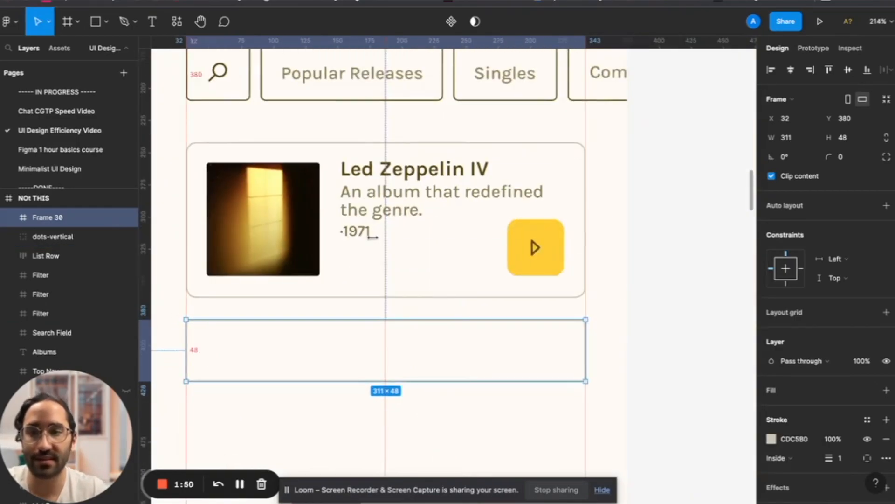
{"action": "left_click", "coordinate": [655, 243]}
{"action": "scroll", "coordinate": [656, 243], "scroll_direction": "up", "scroll_amount": 1}
{"action": "scroll", "coordinate": [656, 243], "scroll_direction": "down", "scroll_amount": 2}
{"action": "scroll", "coordinate": [655, 243], "scroll_direction": "right", "scroll_amount": 1}
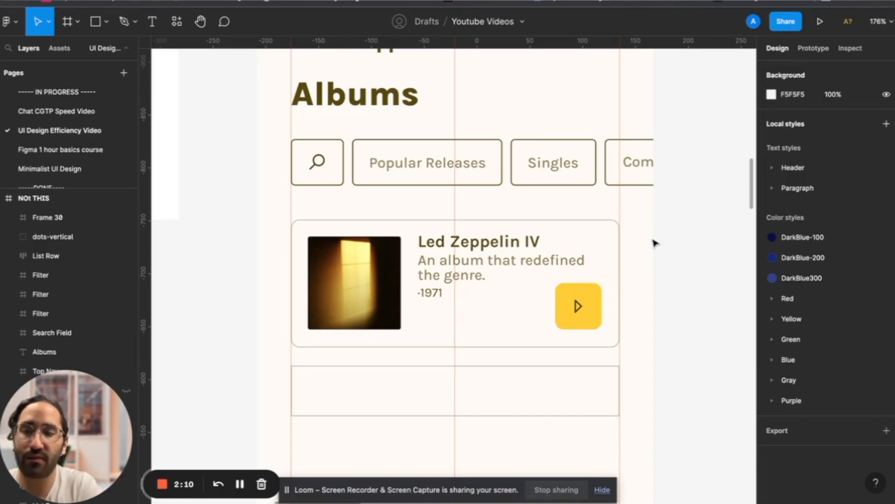
Step: Duplicate the NOt THIS frame beside the original and remove the empty 311 × 48 frame from the copy
{"action": "left_click", "coordinate": [485, 392]}
{"action": "scroll", "coordinate": [438, 333], "scroll_direction": "down", "scroll_amount": 5}
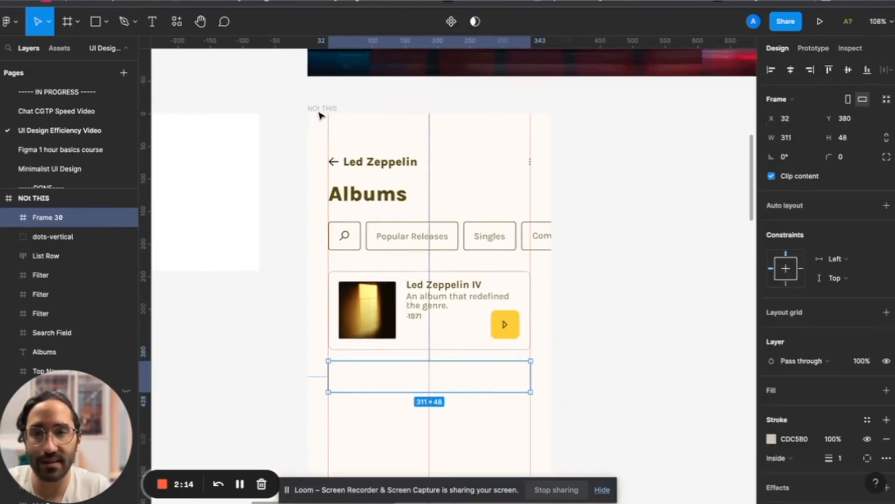
{"action": "left_click", "coordinate": [321, 108]}
{"action": "left_click_drag", "start_coordinate": [321, 108], "coordinate": [583, 108]}
{"action": "scroll", "coordinate": [450, 256], "scroll_direction": "right", "scroll_amount": 5}
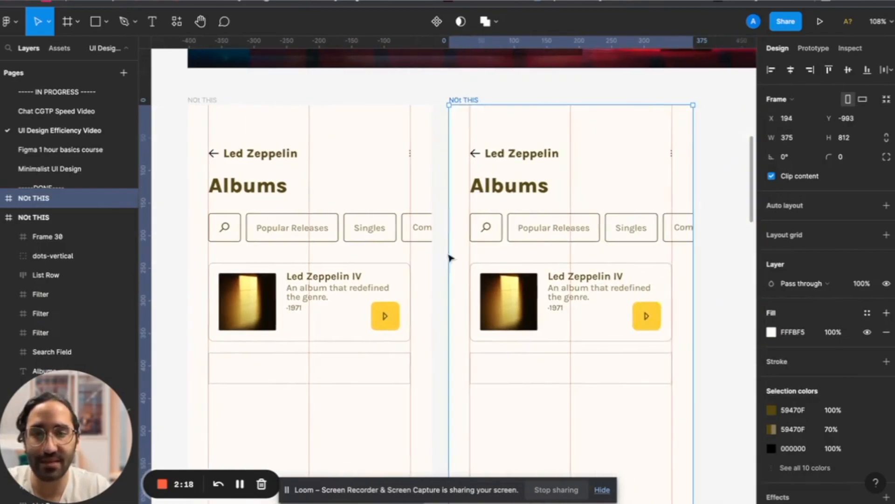
{"action": "key", "text": "Escape"}
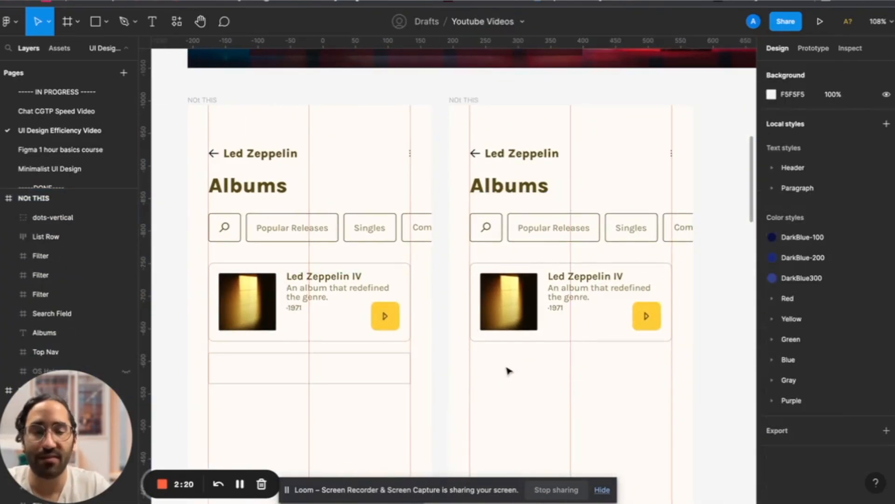
Step: Copy the Popular Releases filter in the duplicated frame to below the Led Zeppelin IV card and widen it to 311
{"action": "left_click", "coordinate": [530, 236]}
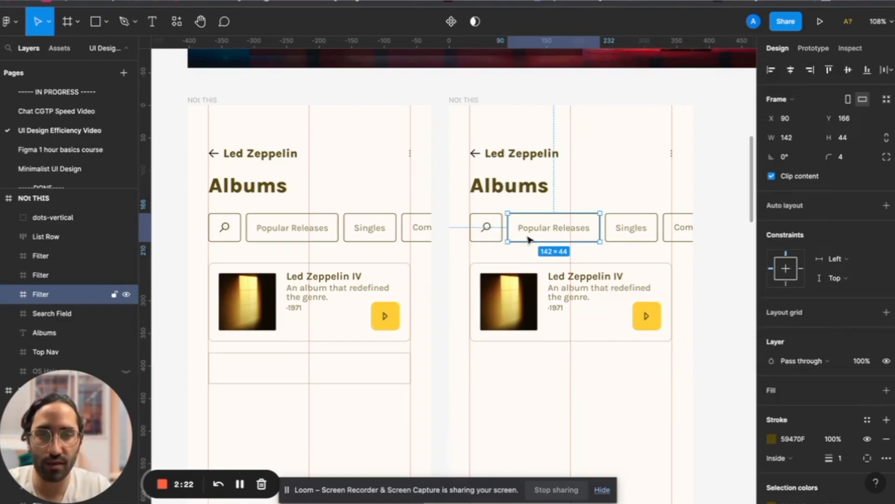
{"action": "scroll", "coordinate": [530, 238], "scroll_direction": "up", "scroll_amount": 1}
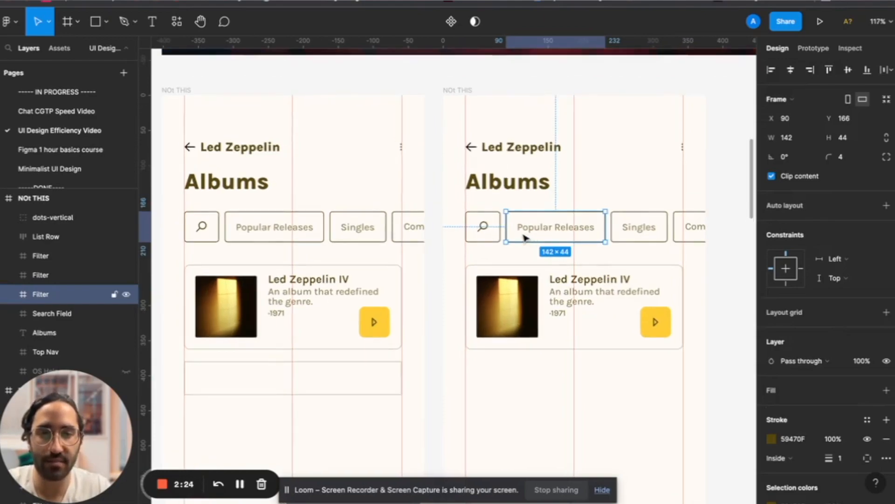
{"action": "left_click_drag", "start_coordinate": [524, 238], "coordinate": [484, 386]}
{"action": "scroll", "coordinate": [484, 386], "scroll_direction": "up", "scroll_amount": 3}
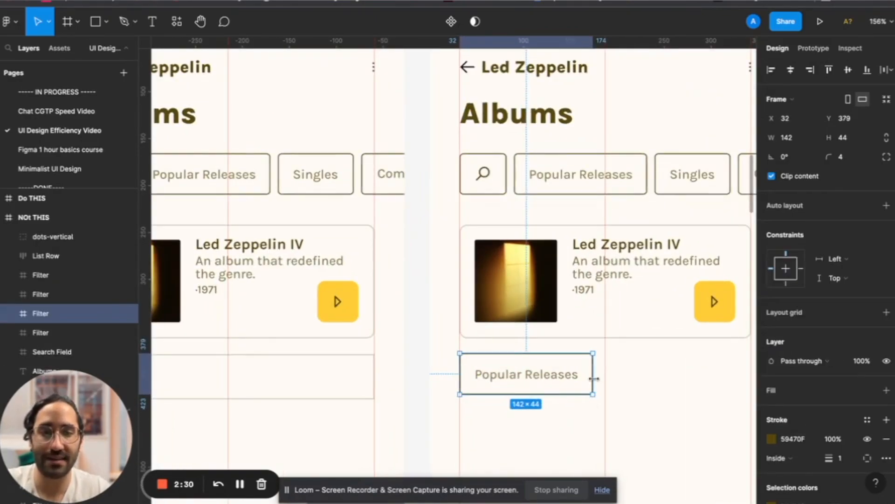
{"action": "left_click_drag", "start_coordinate": [593, 378], "coordinate": [700, 375]}
{"action": "scroll", "coordinate": [702, 375], "scroll_direction": "right", "scroll_amount": 5}
{"action": "left_click_drag", "start_coordinate": [439, 371], "coordinate": [485, 371]}
{"action": "scroll", "coordinate": [261, 368], "scroll_direction": "left", "scroll_amount": 2}
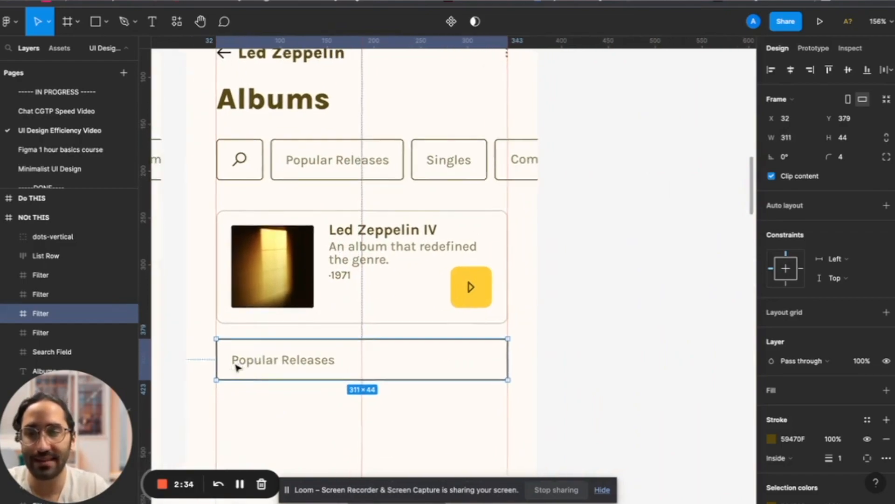
Step: Change the label of the widened field below the album card to Email
{"action": "scroll", "coordinate": [237, 367], "scroll_direction": "left", "scroll_amount": 2}
{"action": "scroll", "coordinate": [280, 355], "scroll_direction": "down", "scroll_amount": 1}
{"action": "double_click", "coordinate": [308, 335]}
{"action": "type", "text": "Ema"}
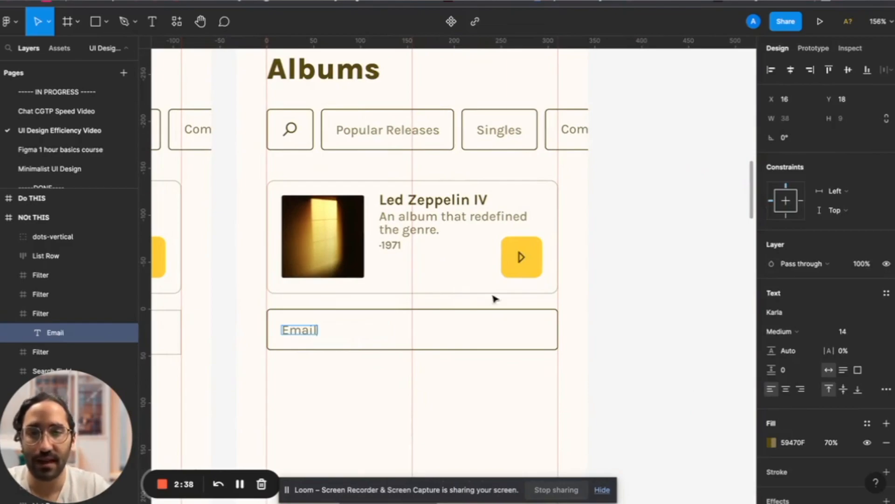
{"action": "type", "text": "il"}
{"action": "key", "text": "Escape"}
Step: Examine the Email label's spacing inside its field and compare the field with the Popular Releases filter above the card
{"action": "scroll", "coordinate": [276, 343], "scroll_direction": "up", "scroll_amount": 5}
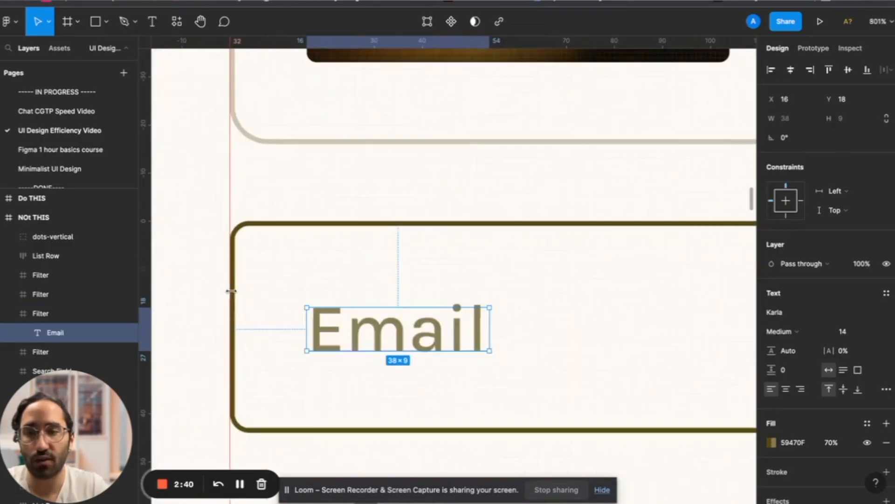
{"action": "scroll", "coordinate": [270, 322], "scroll_direction": "down", "scroll_amount": 5}
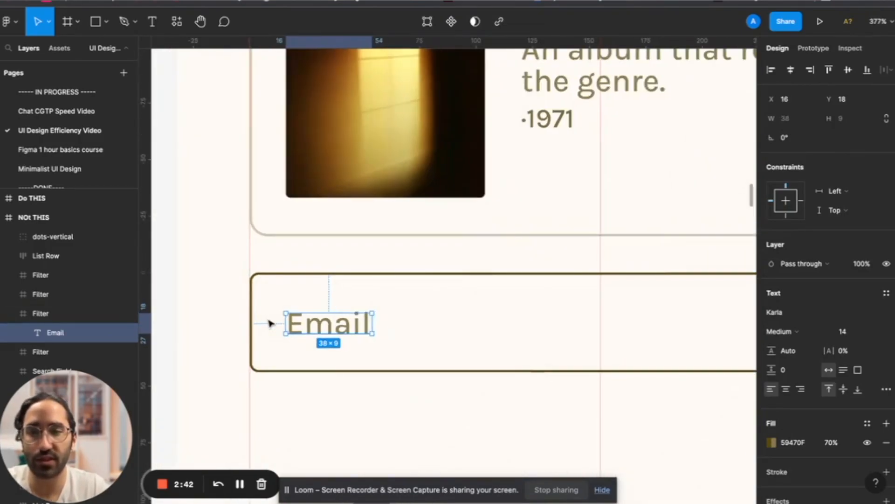
{"action": "left_click", "coordinate": [191, 317]}
{"action": "scroll", "coordinate": [191, 317], "scroll_direction": "down", "scroll_amount": 3}
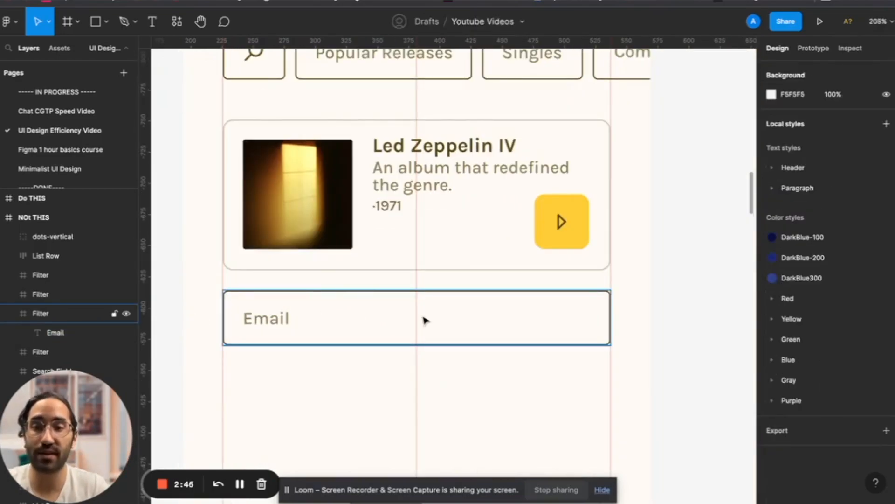
{"action": "scroll", "coordinate": [424, 319], "scroll_direction": "down", "scroll_amount": 1}
{"action": "scroll", "coordinate": [425, 319], "scroll_direction": "up", "scroll_amount": 1}
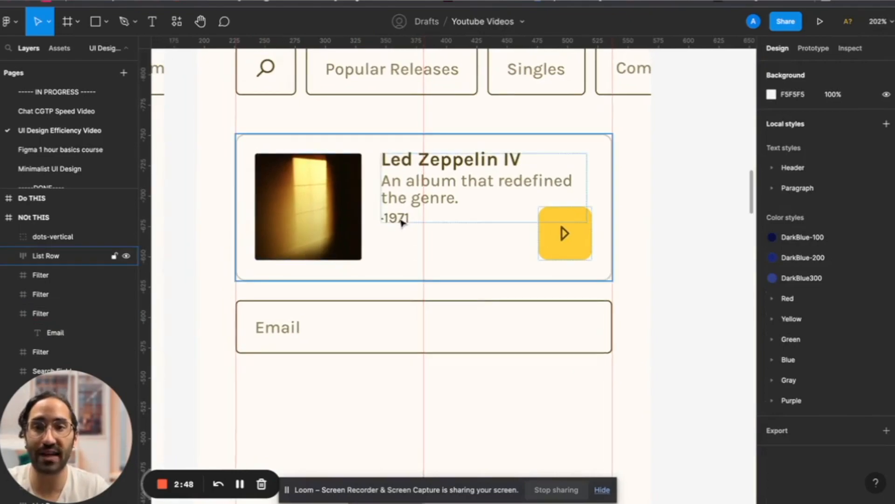
{"action": "scroll", "coordinate": [413, 79], "scroll_direction": "up", "scroll_amount": 1}
{"action": "left_click", "coordinate": [417, 88]}
{"action": "scroll", "coordinate": [392, 116], "scroll_direction": "up", "scroll_amount": 3}
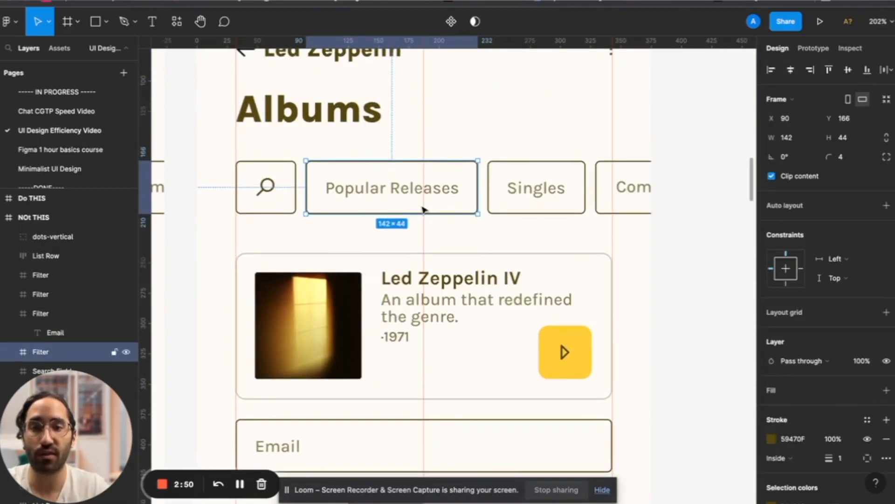
{"action": "scroll", "coordinate": [422, 224], "scroll_direction": "down", "scroll_amount": 4}
{"action": "left_click", "coordinate": [389, 311]}
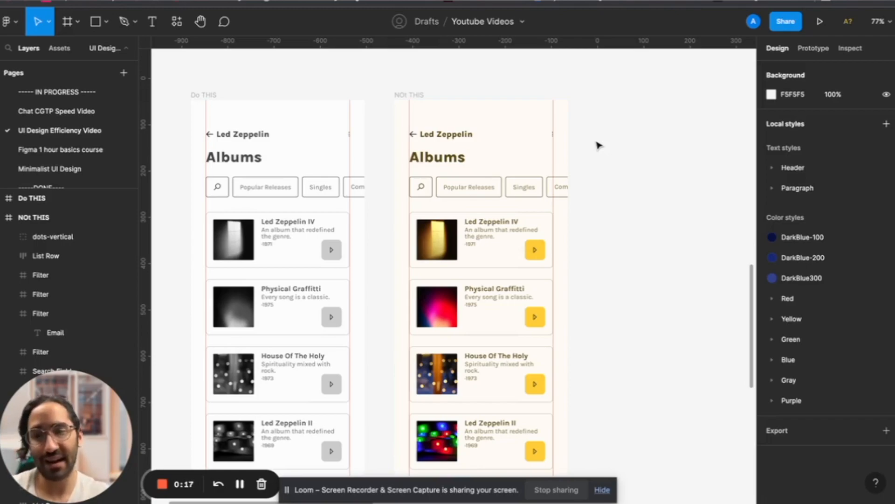
Step: Duplicate the coloured NOt THIS Albums frame that sits beside the greyscale Do THIS frame
{"action": "left_click", "coordinate": [413, 93]}
{"action": "key", "text": "shift+2"}
{"action": "scroll", "coordinate": [520, 124], "scroll_direction": "left", "scroll_amount": 1}
{"action": "scroll", "coordinate": [520, 124], "scroll_direction": "down", "scroll_amount": 1}
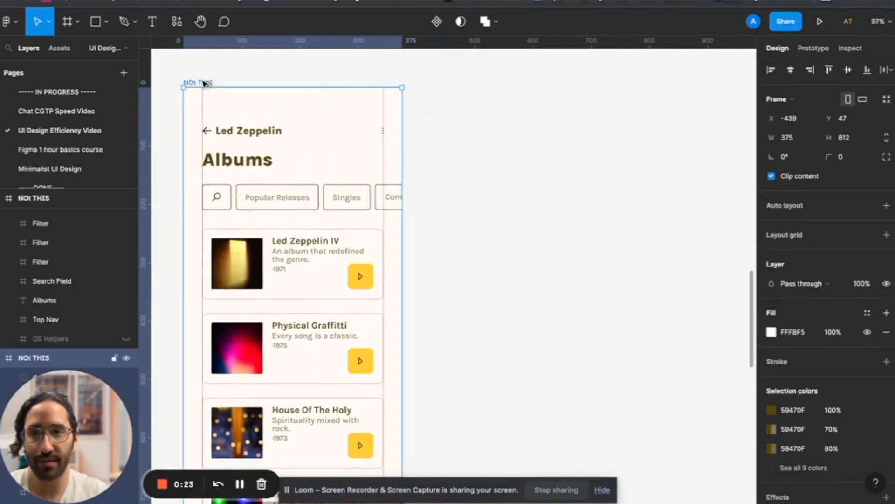
{"action": "key", "text": "ctrl+d"}
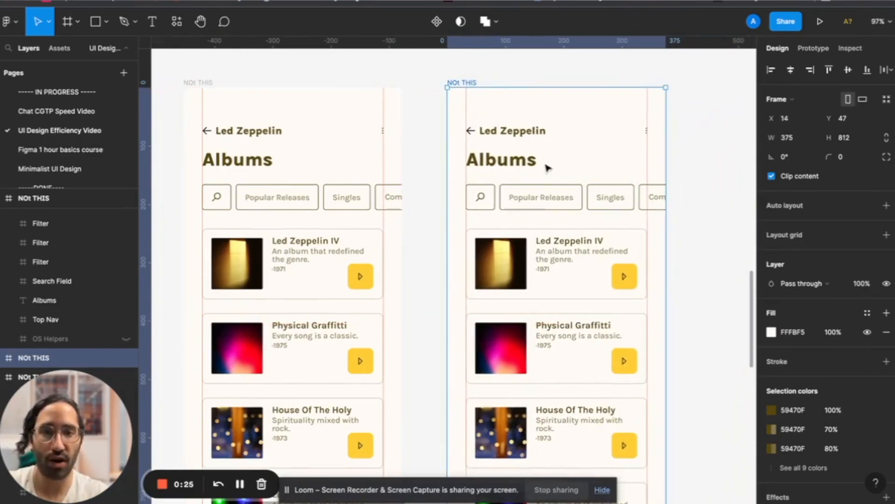
Step: Set the fill of the Led Zeppelin IV card's play button in the copied frame to 2A9FA7
{"action": "left_click", "coordinate": [624, 276], "text": "ctrl"}
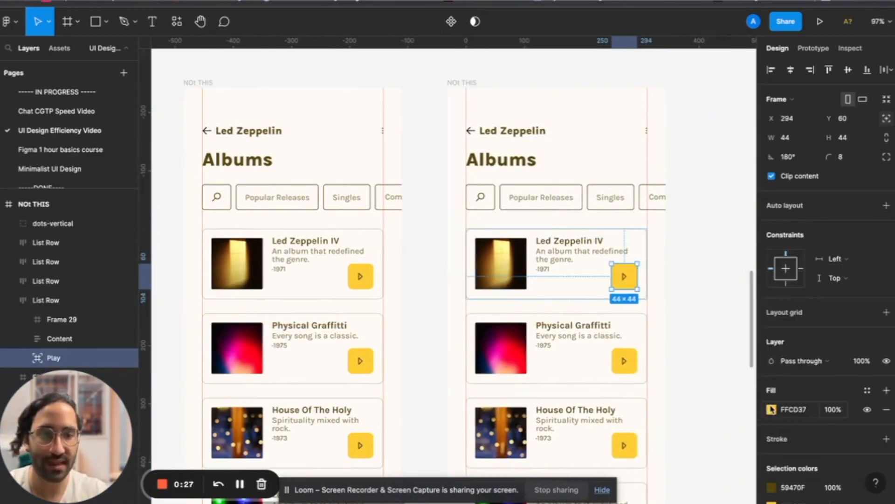
{"action": "left_click", "coordinate": [771, 409]}
{"action": "left_click", "coordinate": [720, 259]}
{"action": "left_click_drag", "start_coordinate": [681, 366], "coordinate": [698, 366]}
{"action": "left_click", "coordinate": [674, 194]}
{"action": "left_click", "coordinate": [716, 191]}
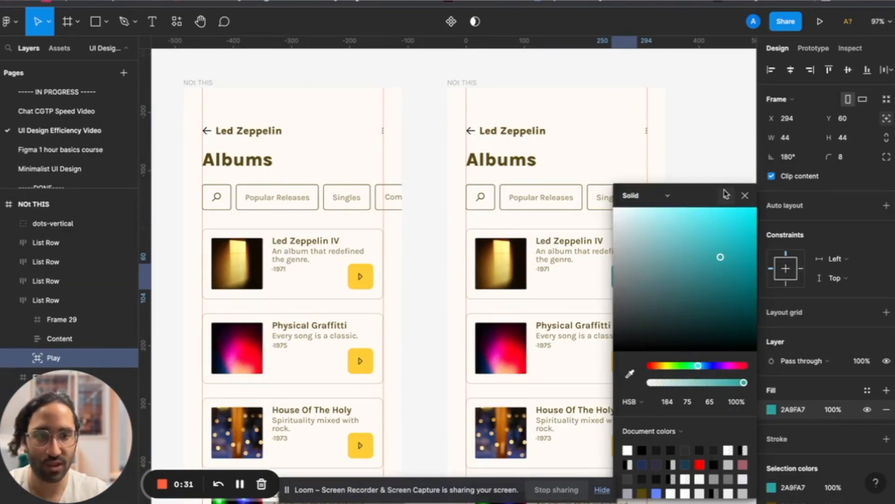
{"action": "left_click", "coordinate": [745, 195]}
{"action": "scroll", "coordinate": [625, 206], "scroll_direction": "right", "scroll_amount": 2}
{"action": "scroll", "coordinate": [625, 206], "scroll_direction": "down", "scroll_amount": 1}
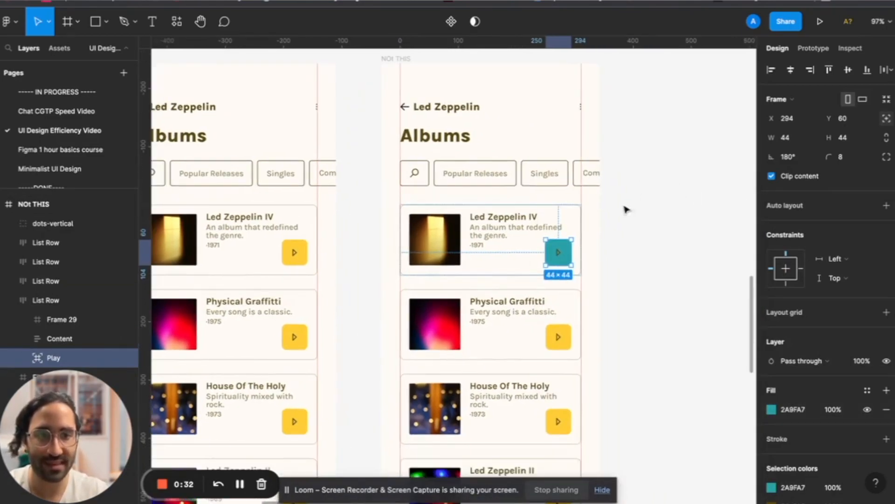
Step: Recolour the play button in the copy's Led Zeppelin IV card bright green and give the card's border the same green
{"action": "left_click", "coordinate": [772, 411]}
{"action": "left_click_drag", "start_coordinate": [700, 366], "coordinate": [717, 219]}
{"action": "left_click", "coordinate": [465, 271]}
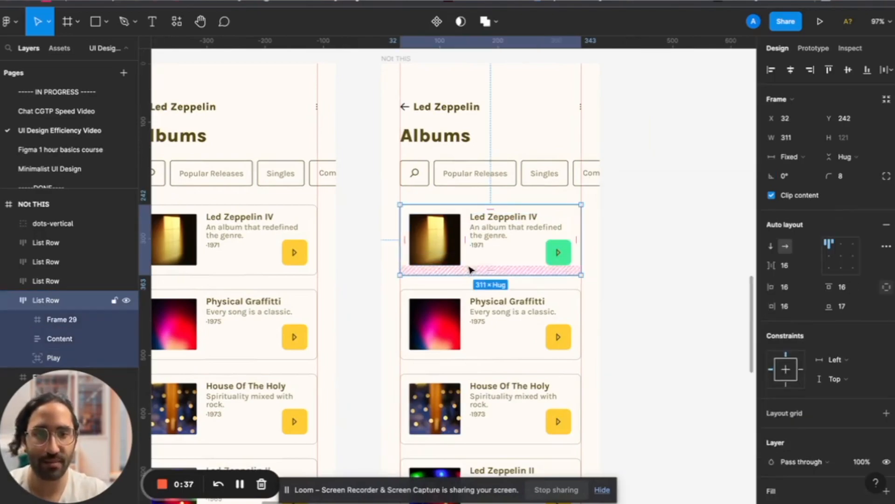
{"action": "left_click", "coordinate": [629, 236]}
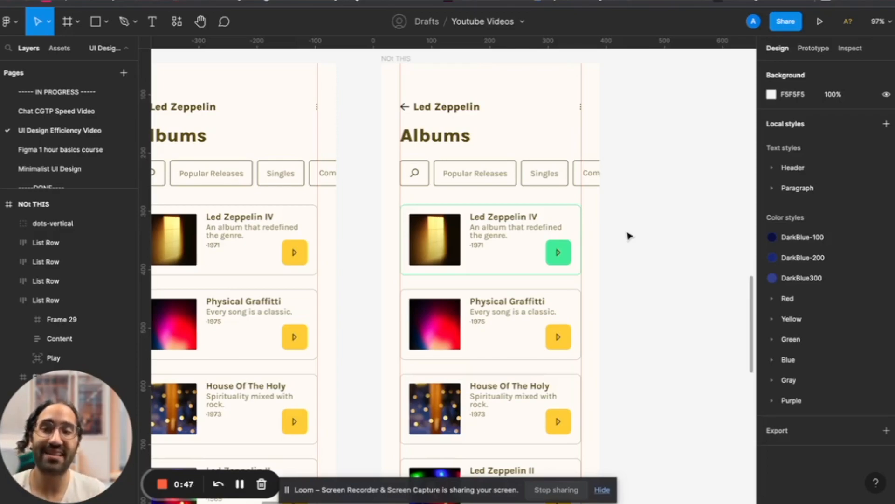
Step: Place two more copies of the green-accented NOt THIS frame to its right, with the first copy at X 430, Y 47
{"action": "scroll", "coordinate": [629, 236], "scroll_direction": "down", "scroll_amount": 5}
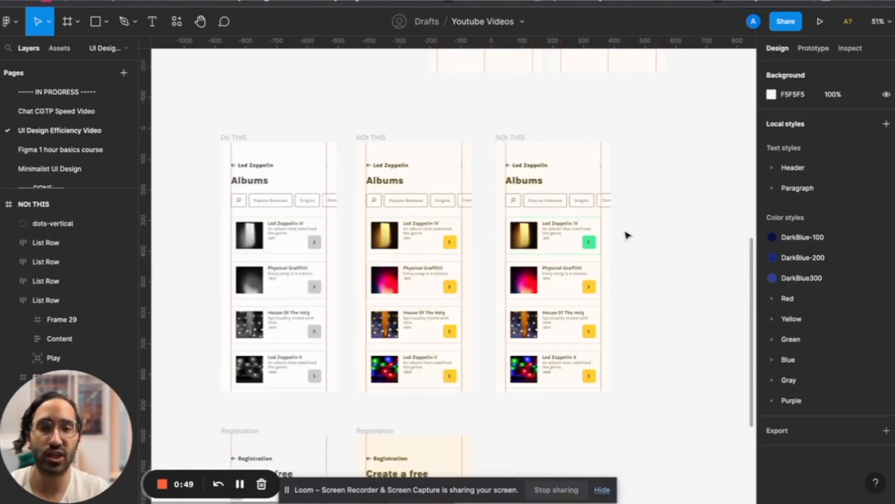
{"action": "left_click", "coordinate": [519, 140]}
{"action": "left_click_drag", "start_coordinate": [519, 139], "coordinate": [656, 142], "text": "alt"}
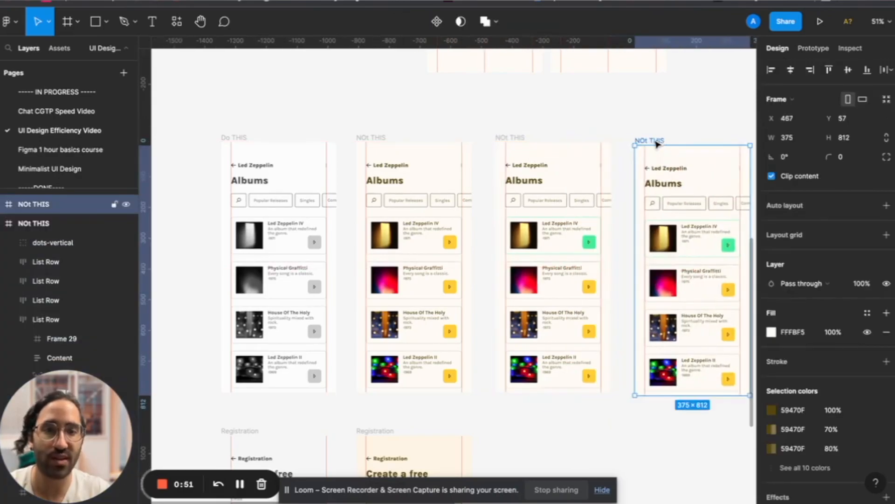
{"action": "scroll", "coordinate": [655, 142], "scroll_direction": "right", "scroll_amount": 4}
{"action": "left_click_drag", "start_coordinate": [485, 127], "coordinate": [625, 124], "text": "alt"}
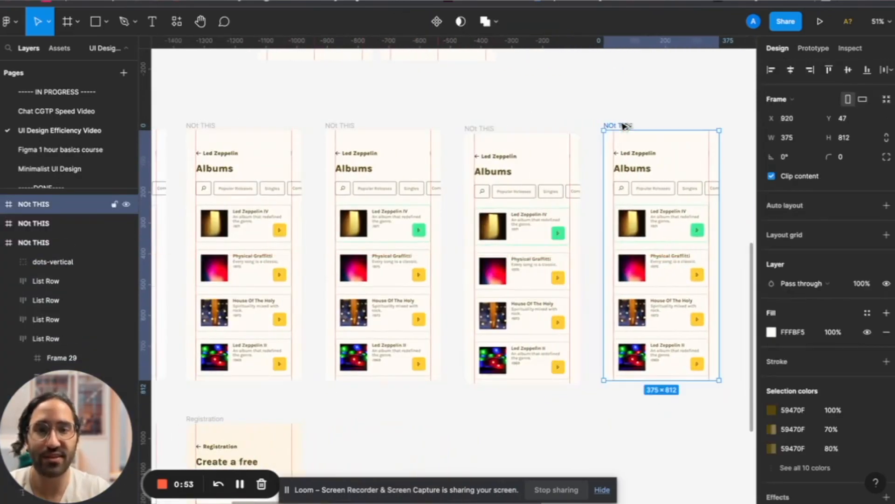
{"action": "left_click_drag", "start_coordinate": [478, 125], "coordinate": [467, 125]}
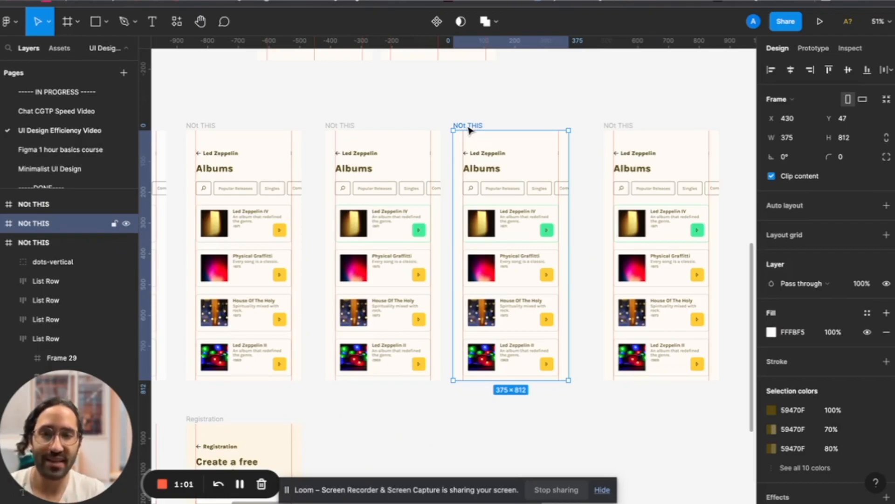
{"action": "left_click", "coordinate": [385, 124]}
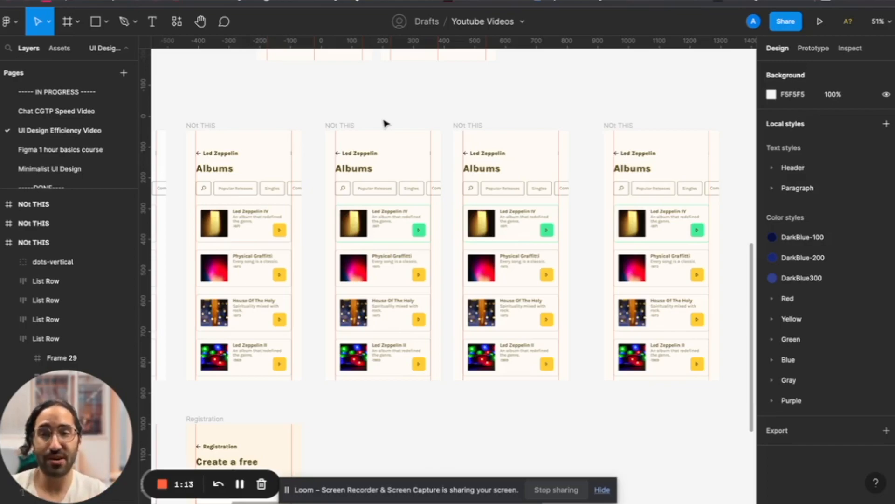
Step: Move the Do THIS frame away from the coloured NOt THIS frame, to X -1009
{"action": "scroll", "coordinate": [330, 120], "scroll_direction": "down", "scroll_amount": 5}
{"action": "scroll", "coordinate": [304, 125], "scroll_direction": "up", "scroll_amount": 5}
{"action": "scroll", "coordinate": [303, 123], "scroll_direction": "down", "scroll_amount": 3}
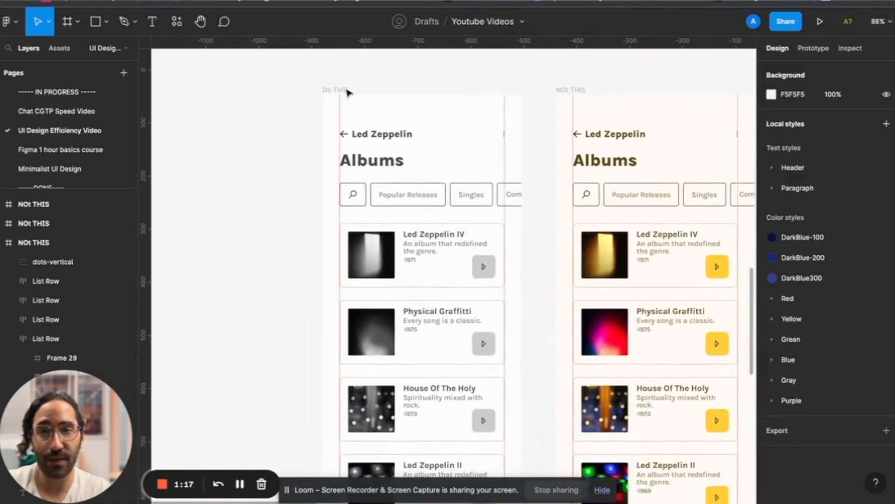
{"action": "left_click_drag", "start_coordinate": [347, 92], "coordinate": [278, 92]}
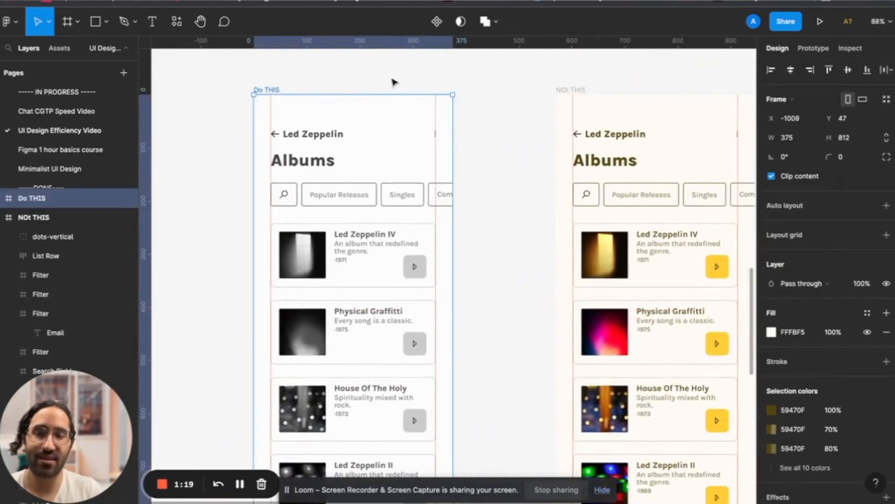
Step: Draw an empty frame of about 228 × 375 on the canvas to the left of the Do THIS frame
{"action": "scroll", "coordinate": [392, 82], "scroll_direction": "down", "scroll_amount": 2}
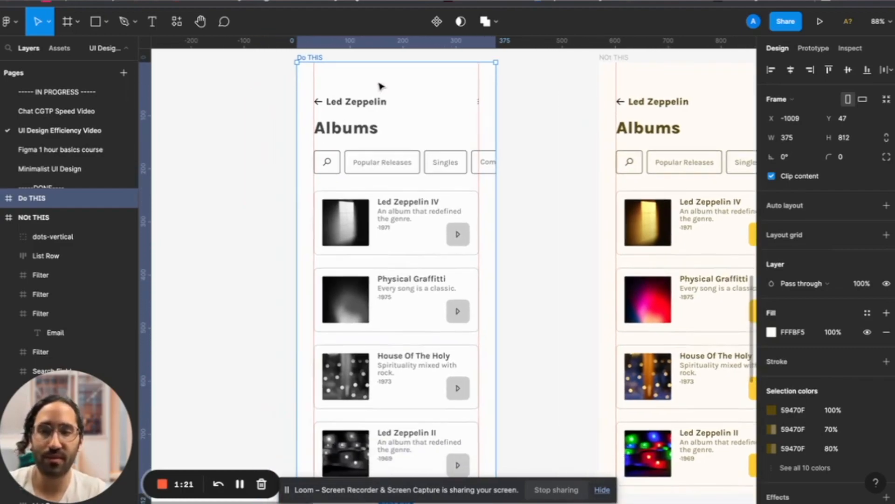
{"action": "key", "text": "f"}
{"action": "left_click_drag", "start_coordinate": [162, 68], "coordinate": [252, 163]}
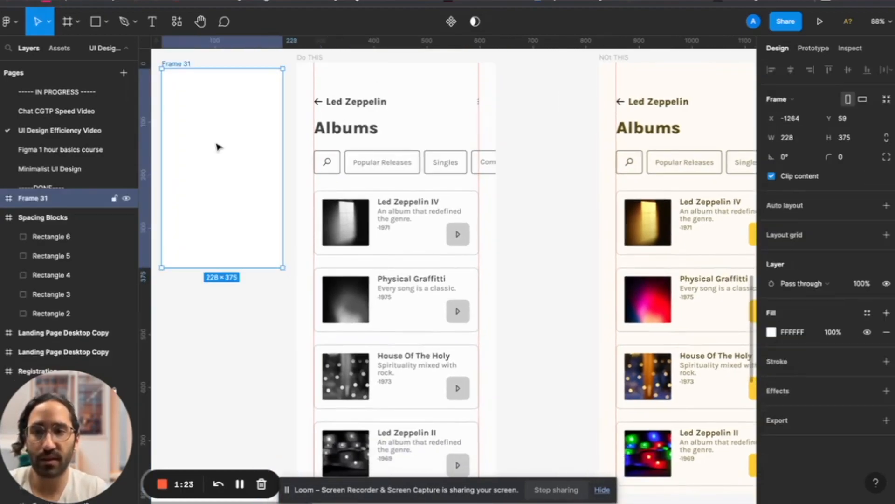
Step: Draw an ellipse of about 39 × 47 near the new frame's upper-left corner and fill it with 464646 sampled from the Led Zeppelin heading
{"action": "key", "text": "o"}
{"action": "left_click_drag", "start_coordinate": [172, 92], "coordinate": [192, 116]}
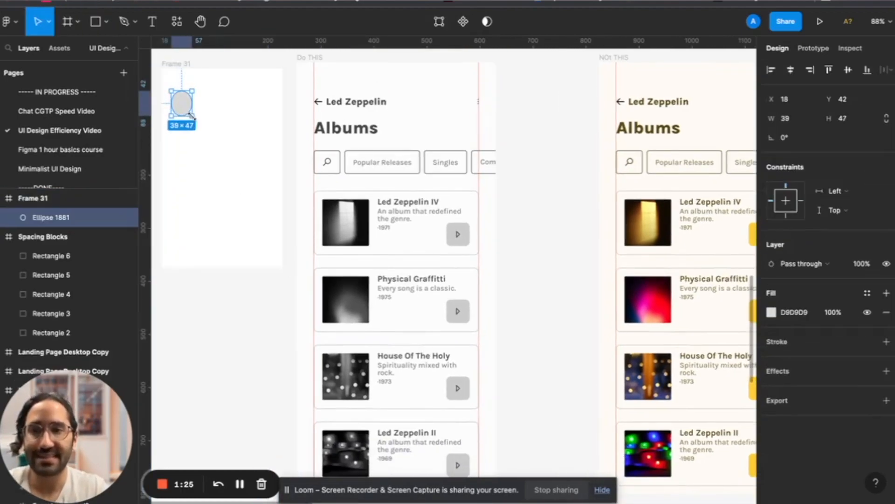
{"action": "key", "text": "i"}
{"action": "scroll", "coordinate": [329, 99], "scroll_direction": "up", "scroll_amount": 5}
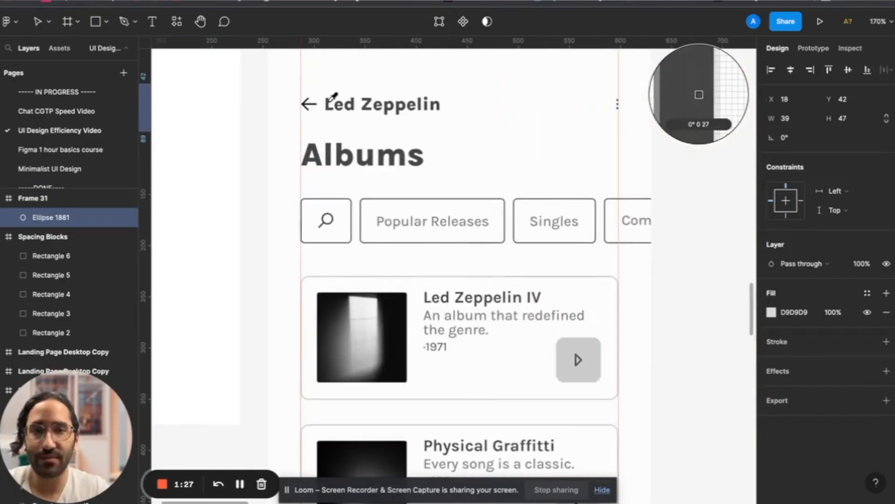
{"action": "left_click", "coordinate": [333, 95]}
{"action": "scroll", "coordinate": [227, 146], "scroll_direction": "left", "scroll_amount": 5}
{"action": "scroll", "coordinate": [227, 147], "scroll_direction": "up", "scroll_amount": 3}
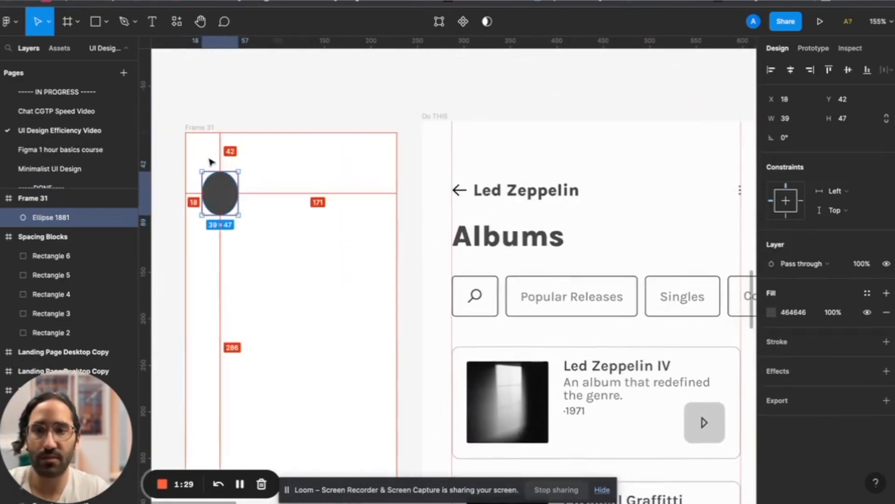
Step: Copy the dark ellipse to its right at about X 69 and sample the Albums heading for the copy's fill
{"action": "left_click_drag", "start_coordinate": [224, 192], "coordinate": [272, 193]}
{"action": "key", "text": "i"}
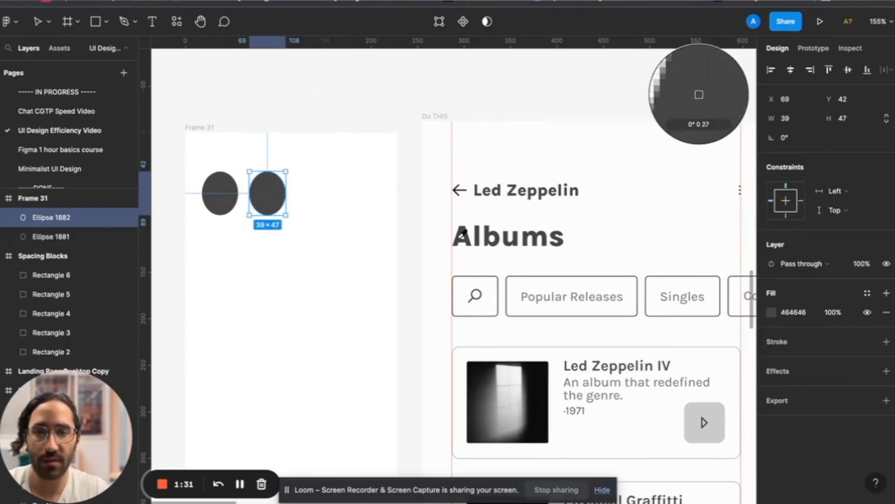
{"action": "key", "text": "Escape"}
Step: Place another ellipse copy below the first two and fill it with C5C5C5 sampled from the Led Zeppelin IV card's border
{"action": "scroll", "coordinate": [315, 242], "scroll_direction": "down", "scroll_amount": 1}
{"action": "left_click_drag", "start_coordinate": [281, 214], "coordinate": [248, 261]}
{"action": "key", "text": "i"}
{"action": "scroll", "coordinate": [456, 358], "scroll_direction": "up", "scroll_amount": 5}
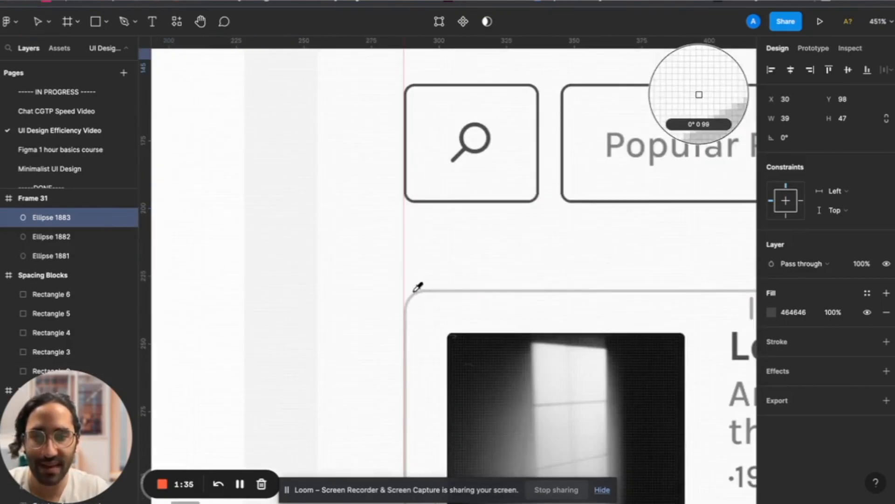
{"action": "left_click", "coordinate": [418, 298]}
{"action": "scroll", "coordinate": [419, 298], "scroll_direction": "down", "scroll_amount": 5}
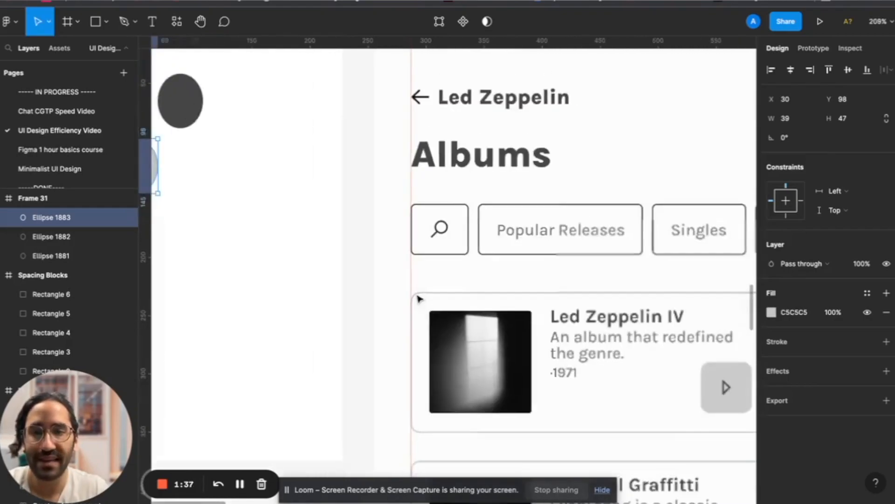
Step: Align the light grey ellipse directly under the first dark ellipse at X 18, Y 98
{"action": "scroll", "coordinate": [418, 299], "scroll_direction": "left", "scroll_amount": 7}
{"action": "key", "text": "Escape"}
{"action": "left_click", "coordinate": [446, 173]}
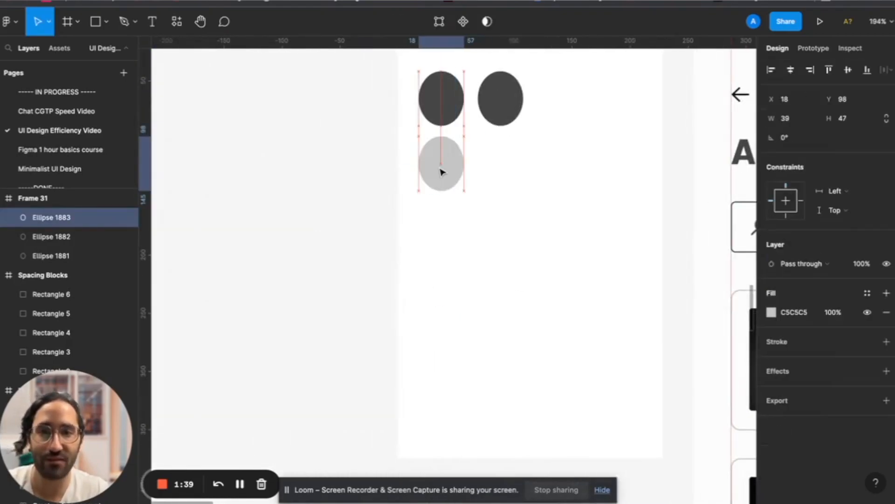
{"action": "scroll", "coordinate": [444, 173], "scroll_direction": "down", "scroll_amount": 2}
{"action": "scroll", "coordinate": [443, 172], "scroll_direction": "right", "scroll_amount": 2}
{"action": "scroll", "coordinate": [441, 173], "scroll_direction": "right", "scroll_amount": 2}
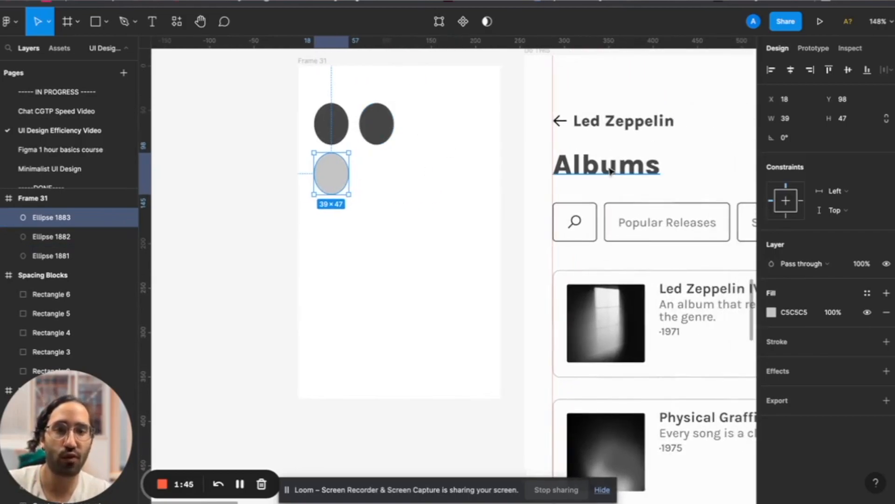
{"action": "left_click", "coordinate": [405, 211]}
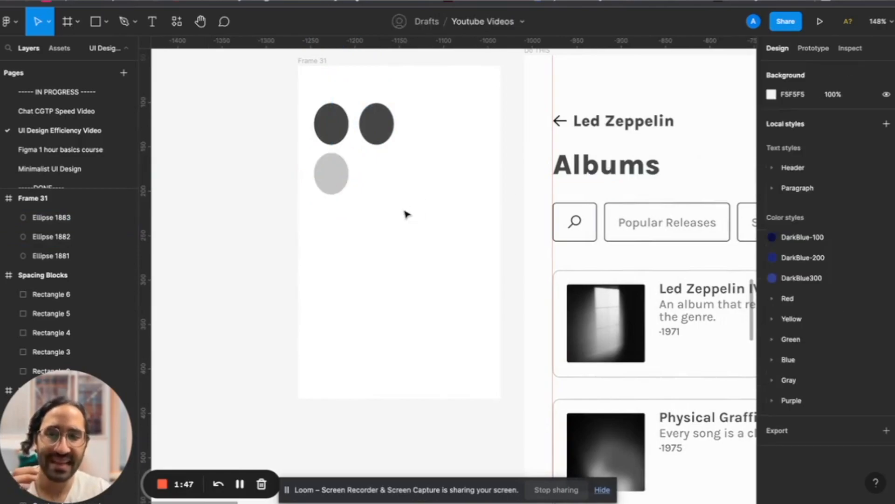
{"action": "scroll", "coordinate": [407, 213], "scroll_direction": "right", "scroll_amount": 3}
{"action": "scroll", "coordinate": [407, 214], "scroll_direction": "down", "scroll_amount": 3}
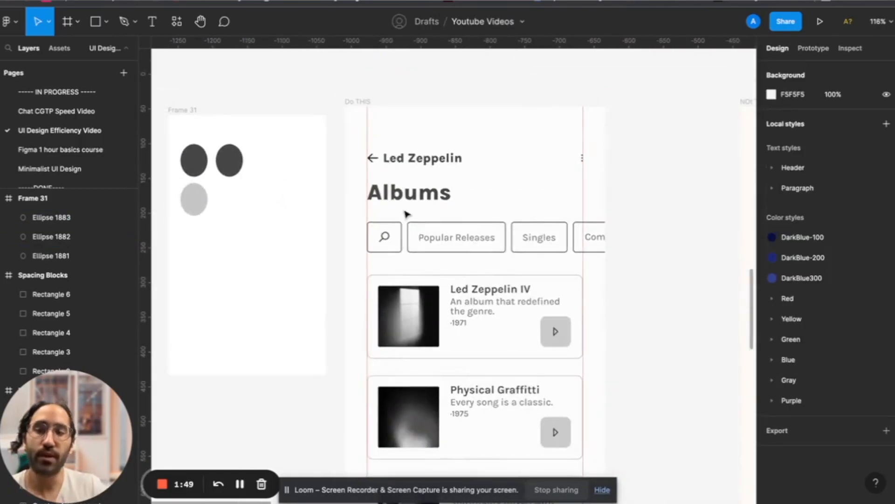